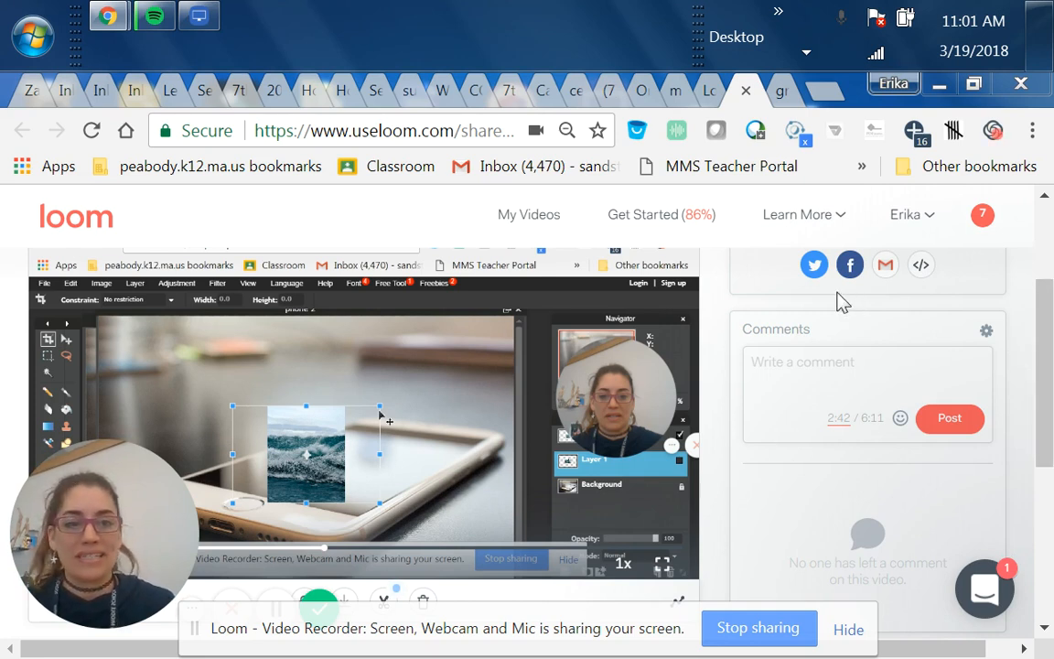
Step: Search Google Images for "cell phone on table" and browse the pictures found
left_click(783, 92)
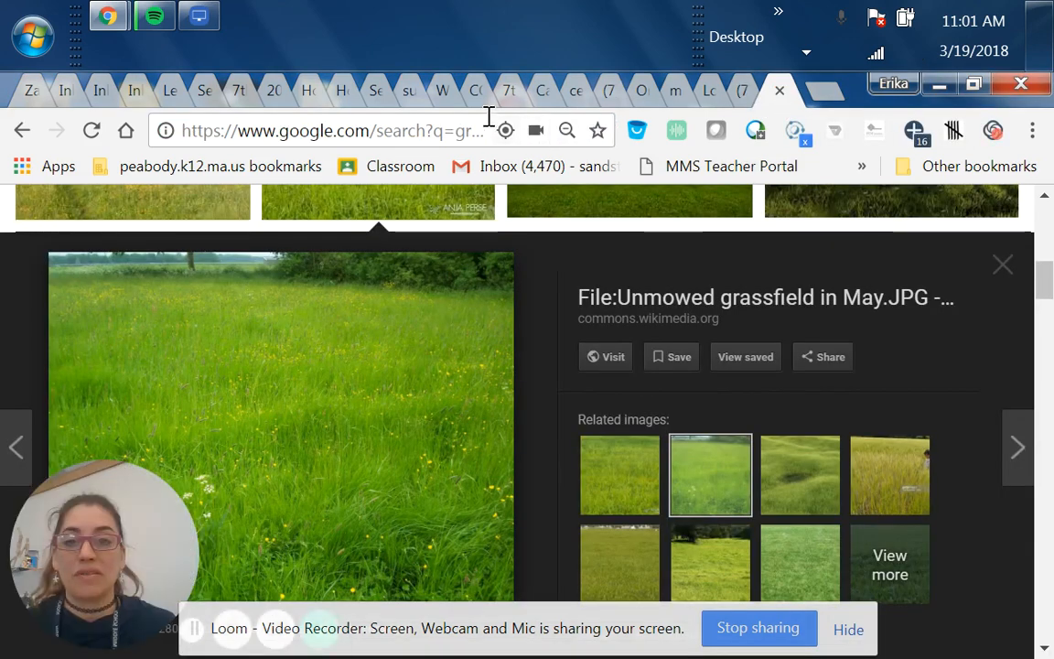
left_click(468, 138)
type("c")
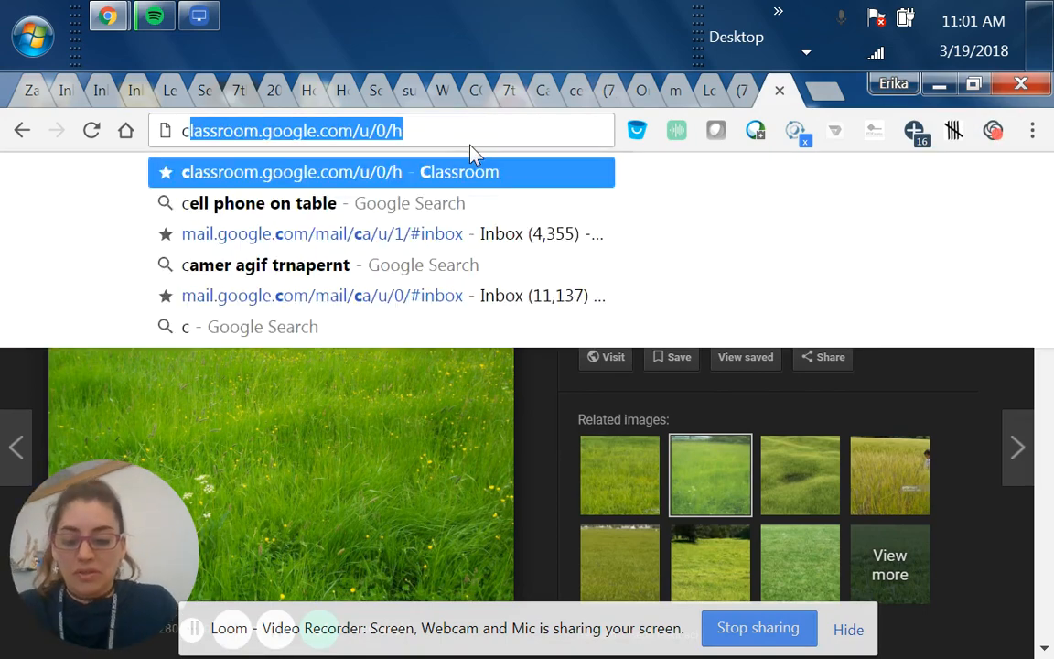
type("ell phone on table")
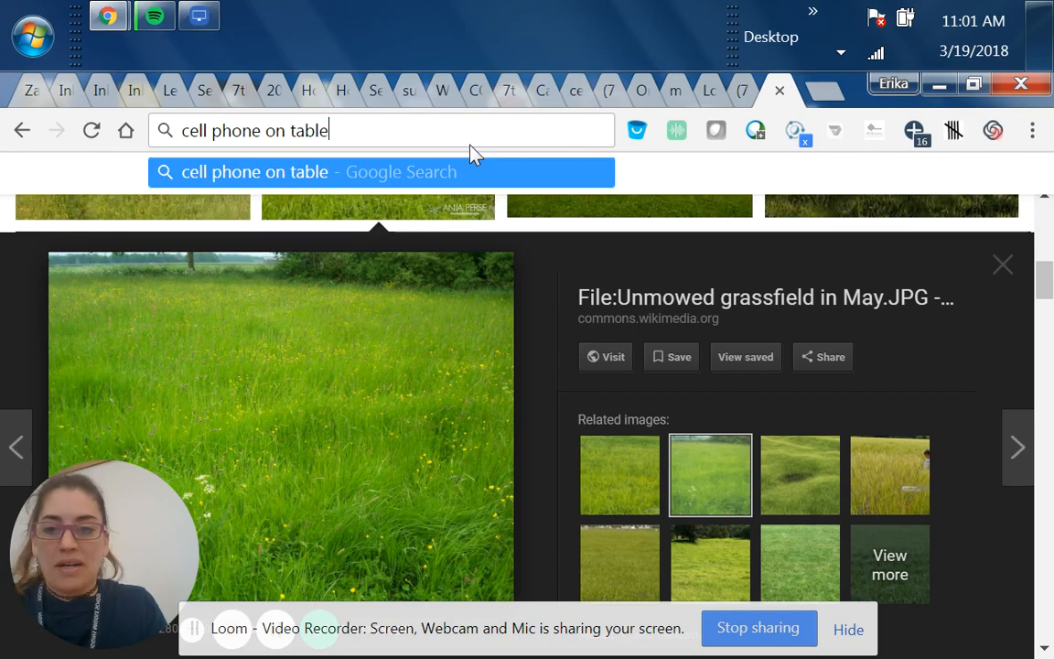
key("Return")
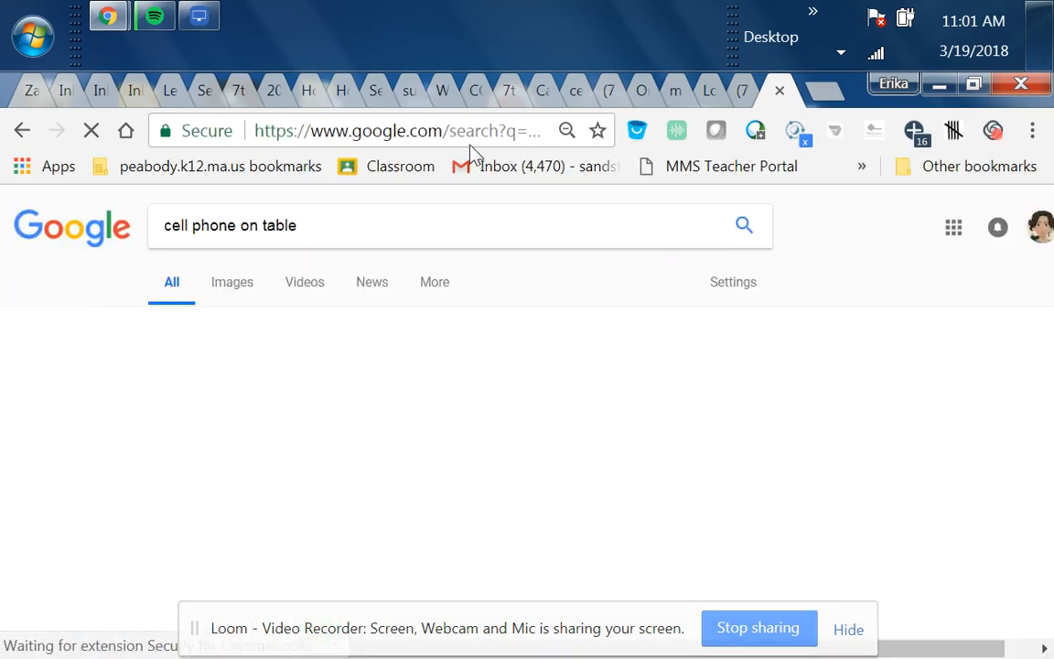
left_click(234, 285)
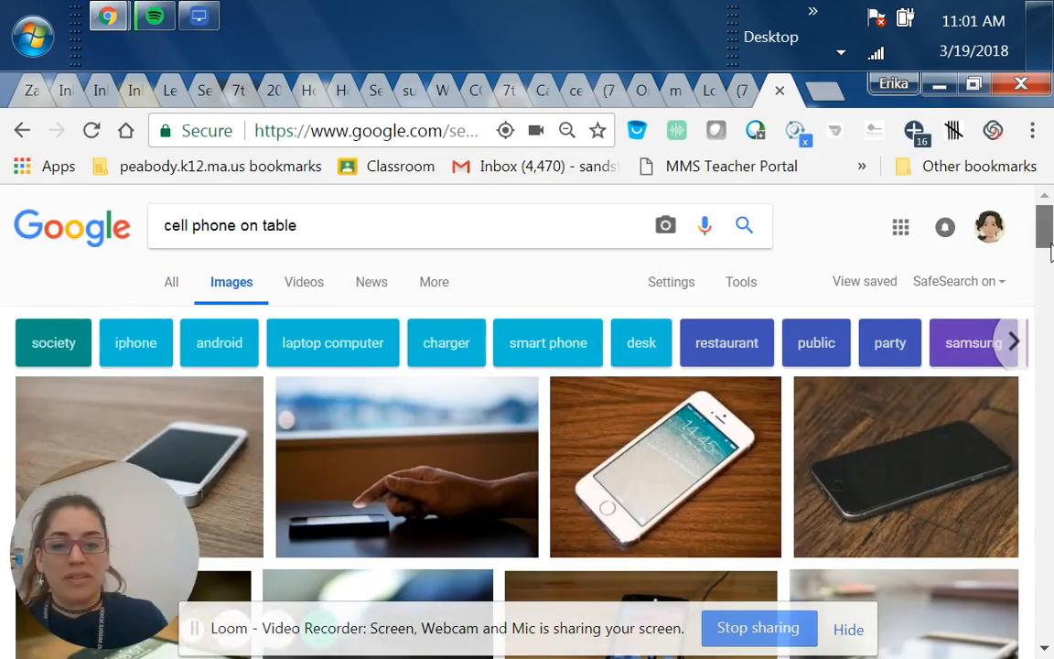
left_click_drag(1053, 249, 1045, 218)
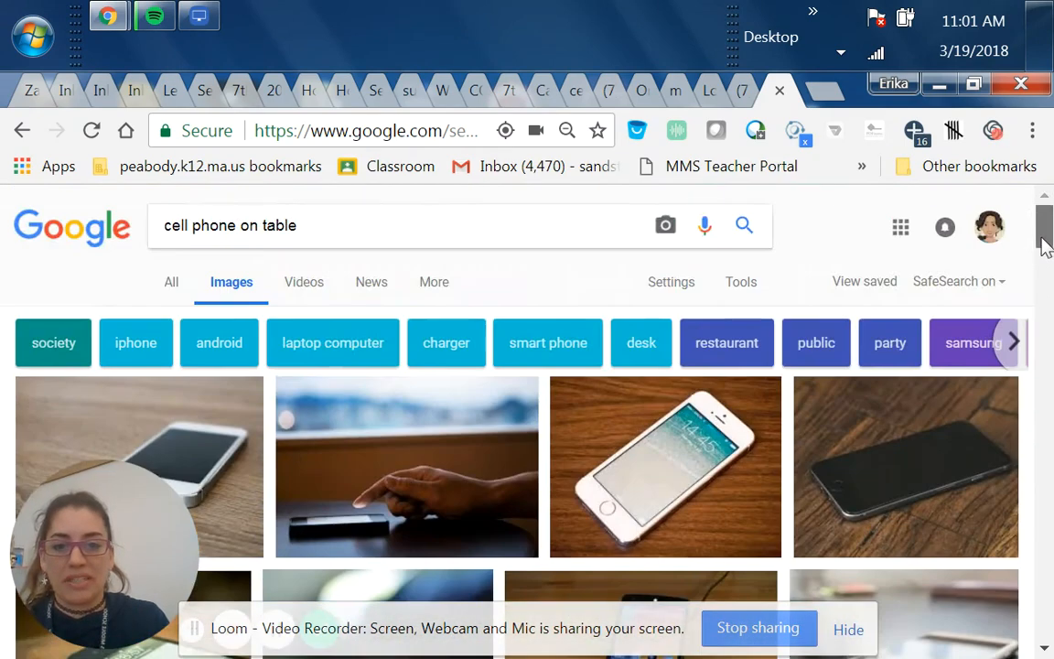
Step: Go to pixlr.com in the tab showing the mountain image, dismiss the Facebook notification, and launch the Pixlr Editor web app
left_click(682, 96)
left_click(437, 133)
type("p")
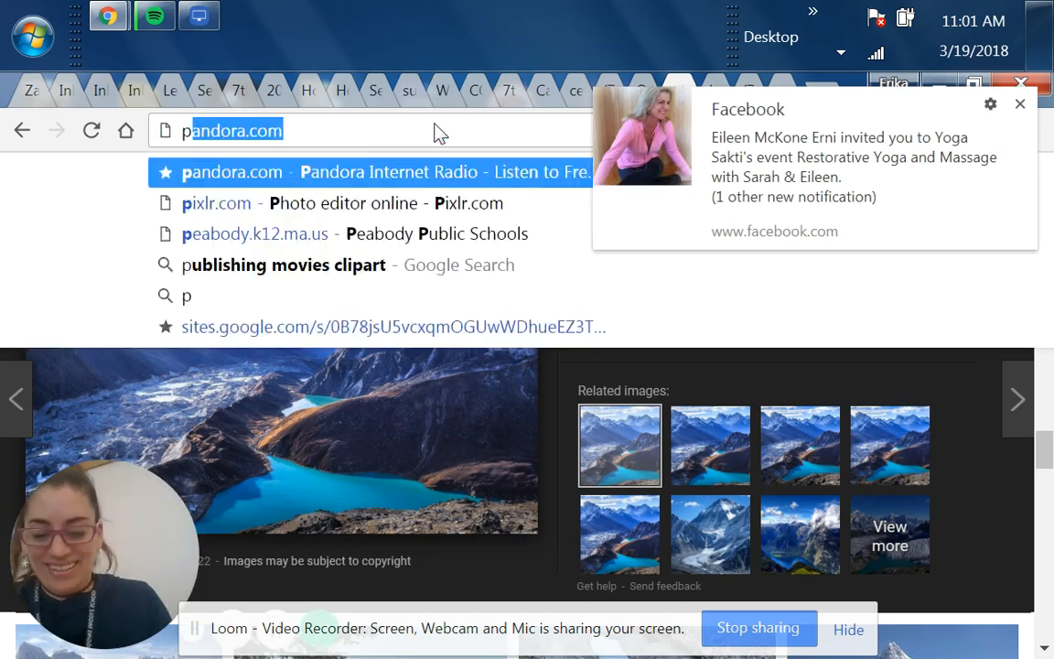
type("ix")
key("Return")
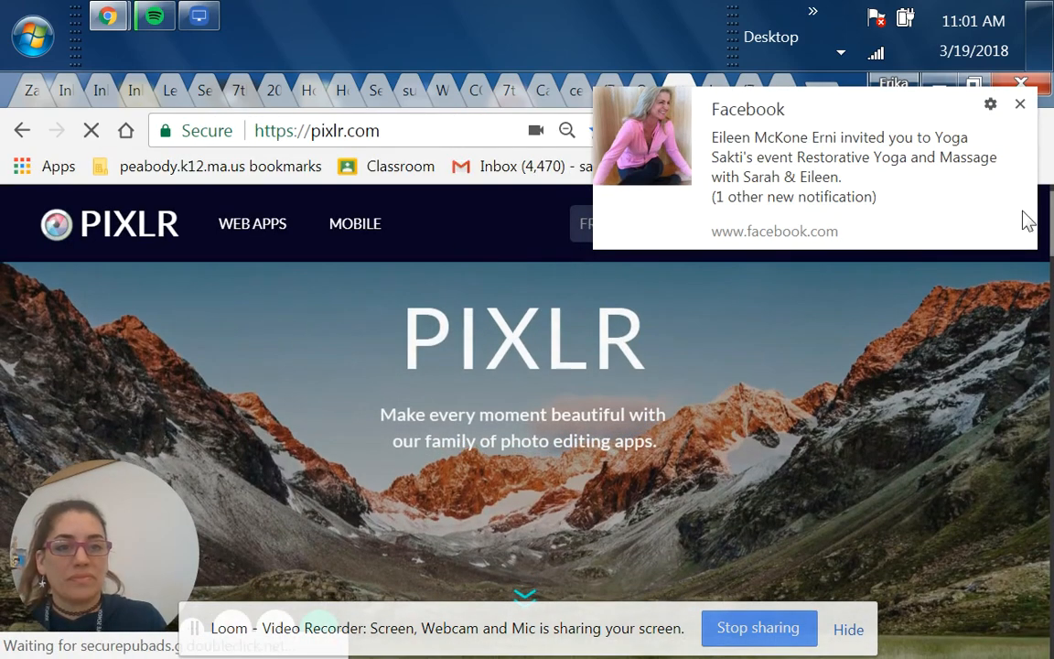
left_click(1020, 105)
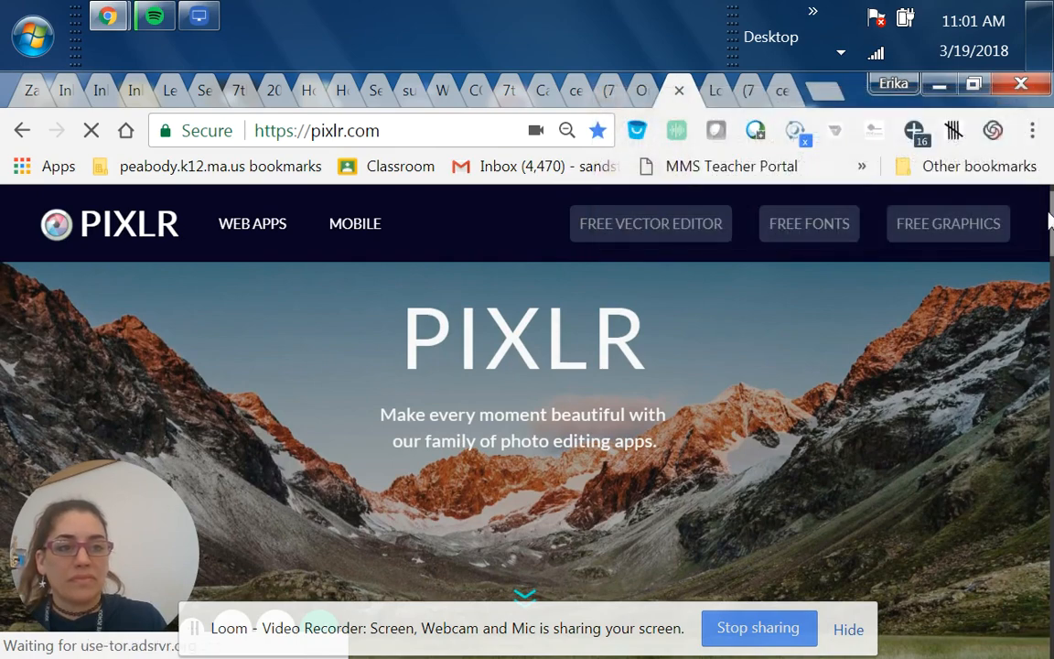
scroll(1050, 329, "down", 3)
scroll(1051, 329, "down", 5)
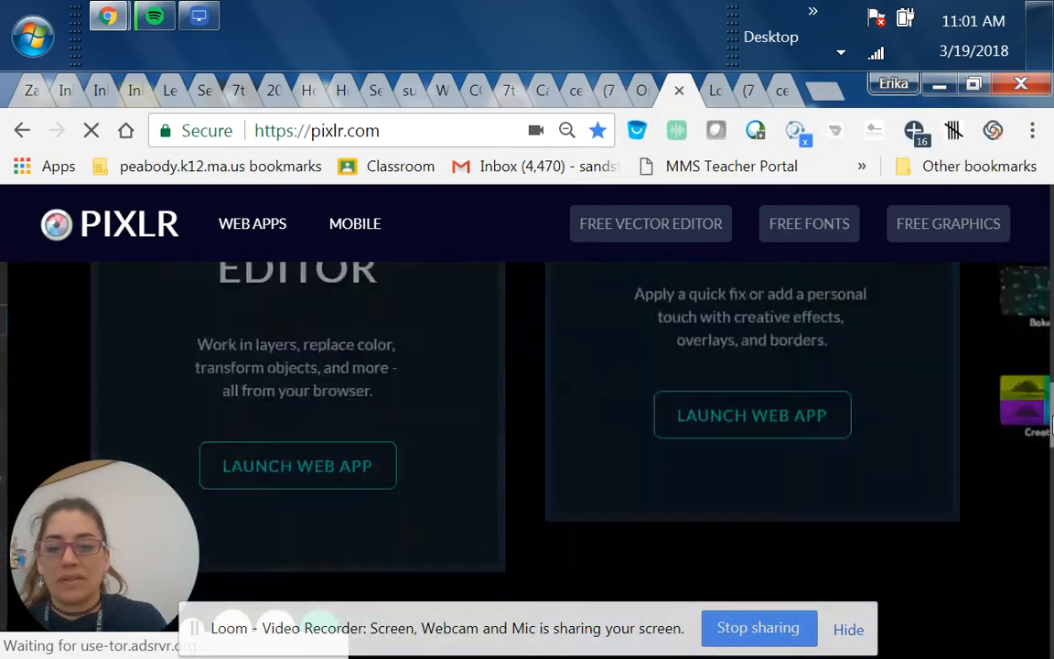
left_click(302, 410)
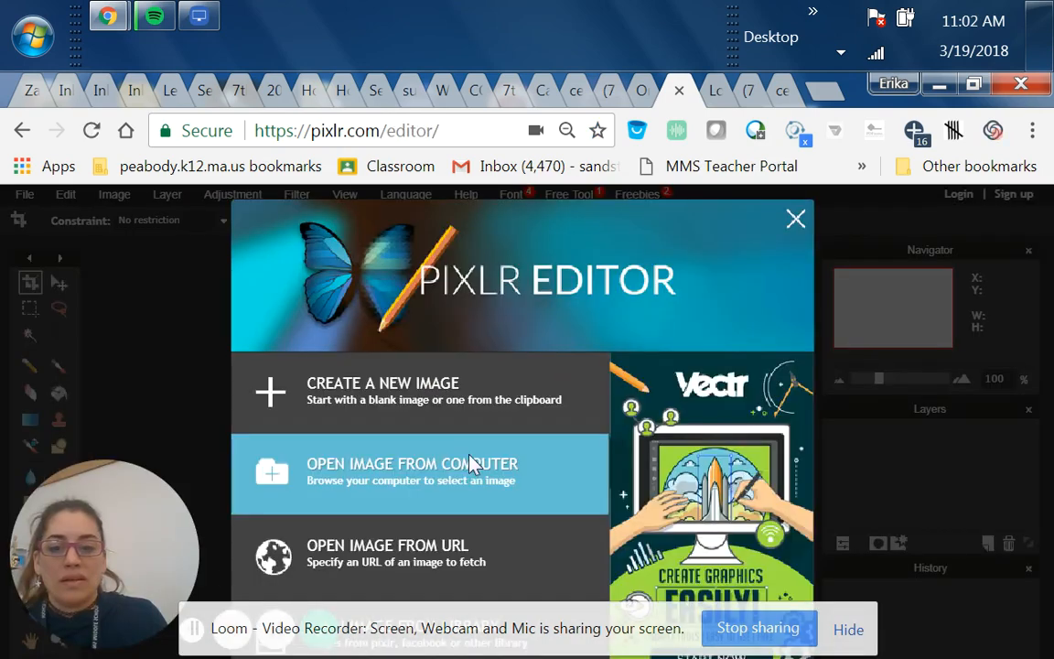
Step: Open the image "phone 2" from the computer's Pictures library in the editor
left_click(466, 477)
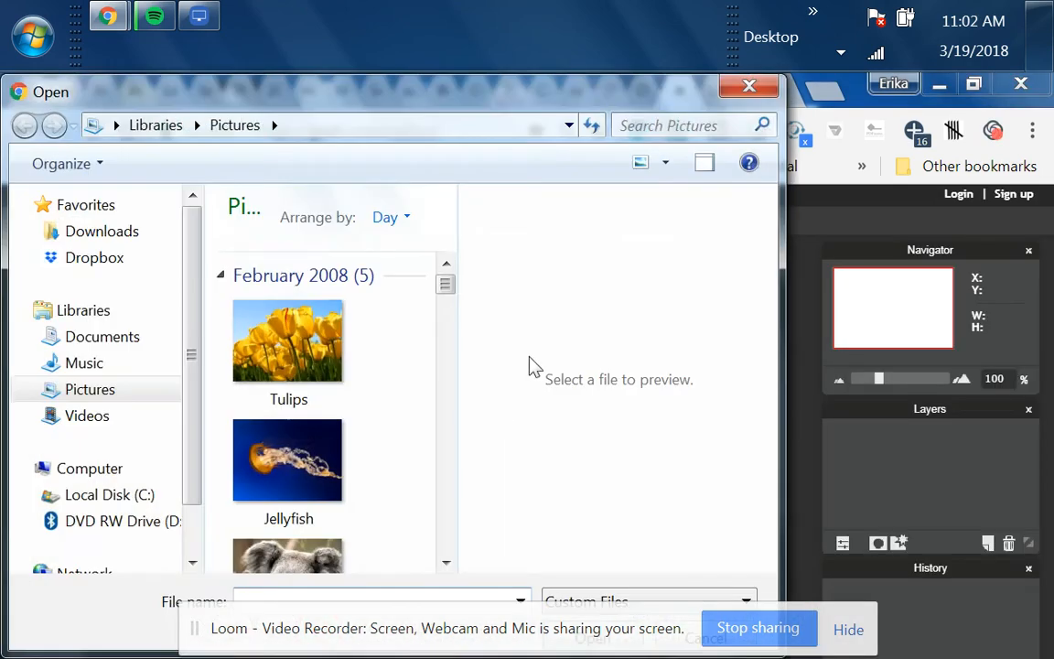
left_click_drag(446, 287, 464, 593)
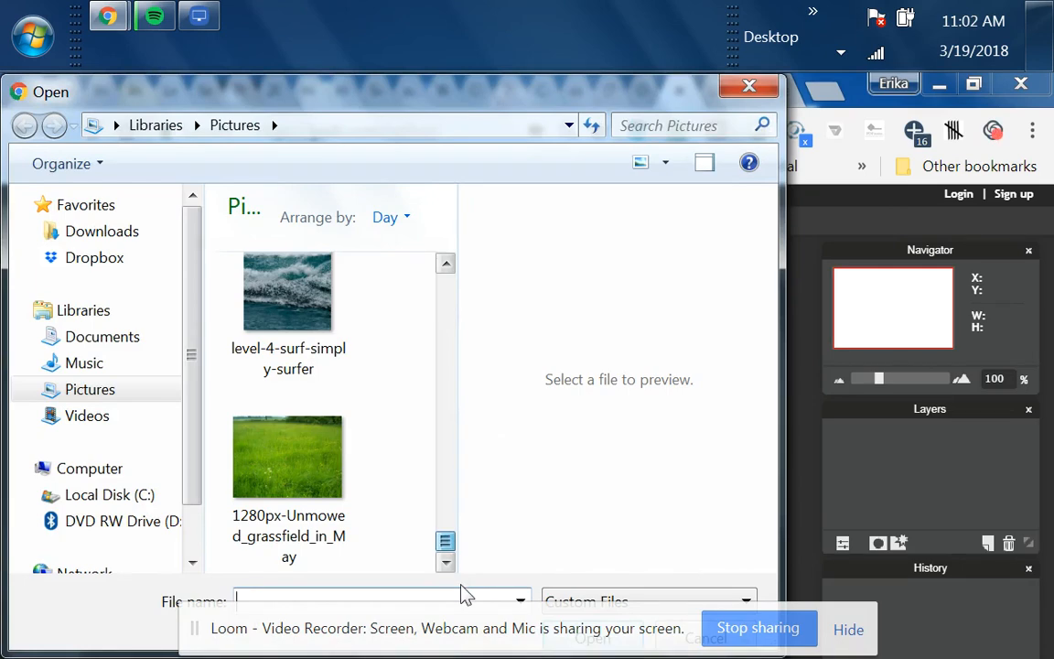
left_click(446, 264)
left_click(445, 264)
left_click(445, 264)
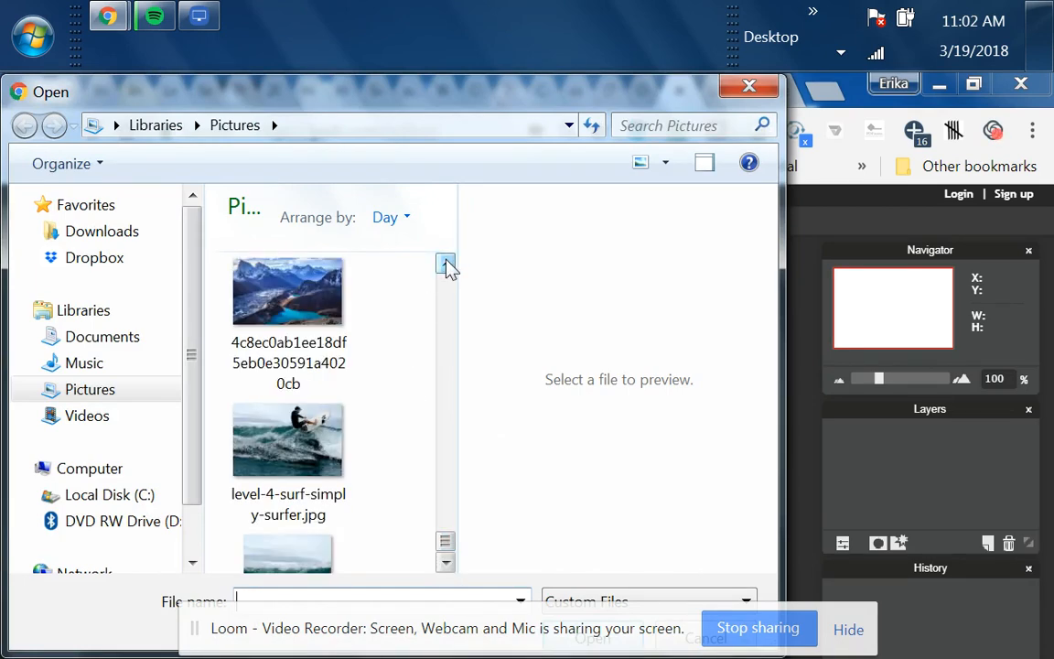
left_click(446, 264)
left_click(299, 271)
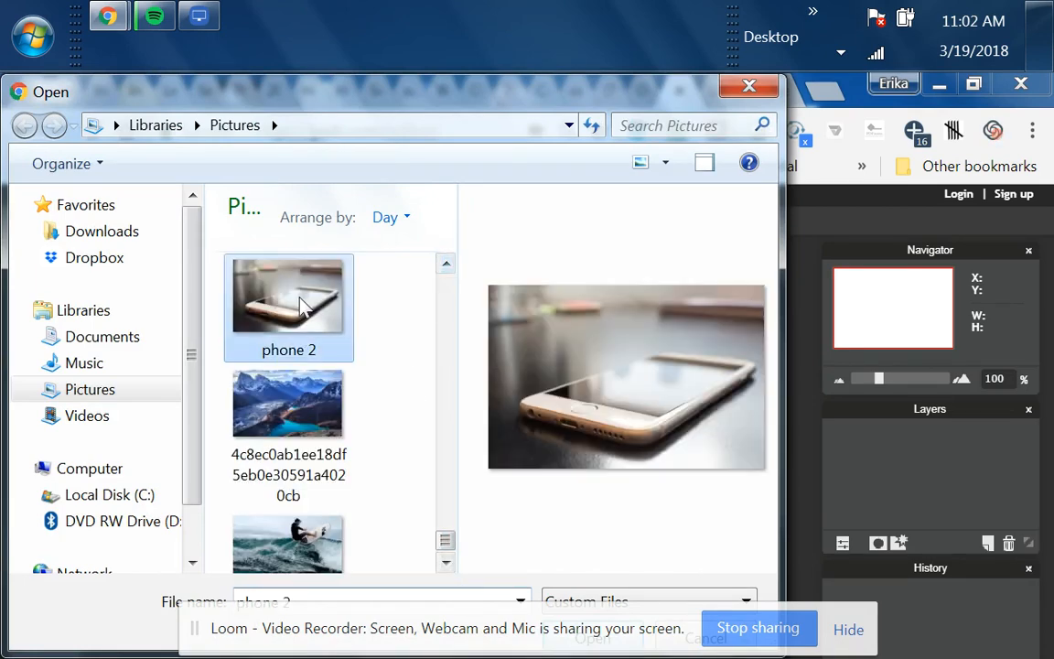
left_click(653, 638)
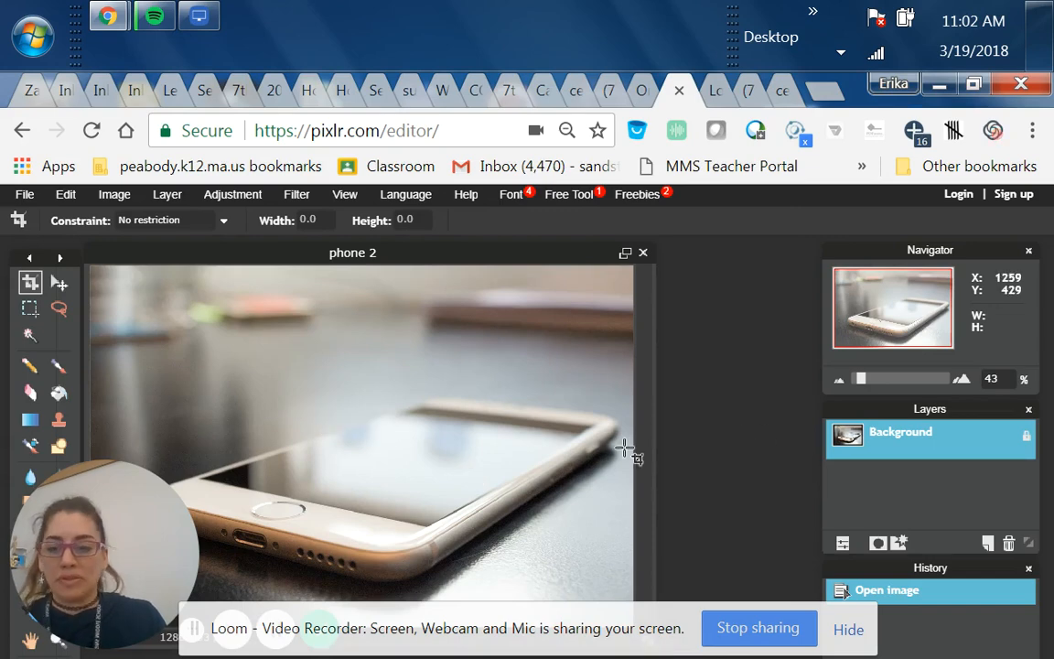
left_click_drag(112, 528, 675, 214)
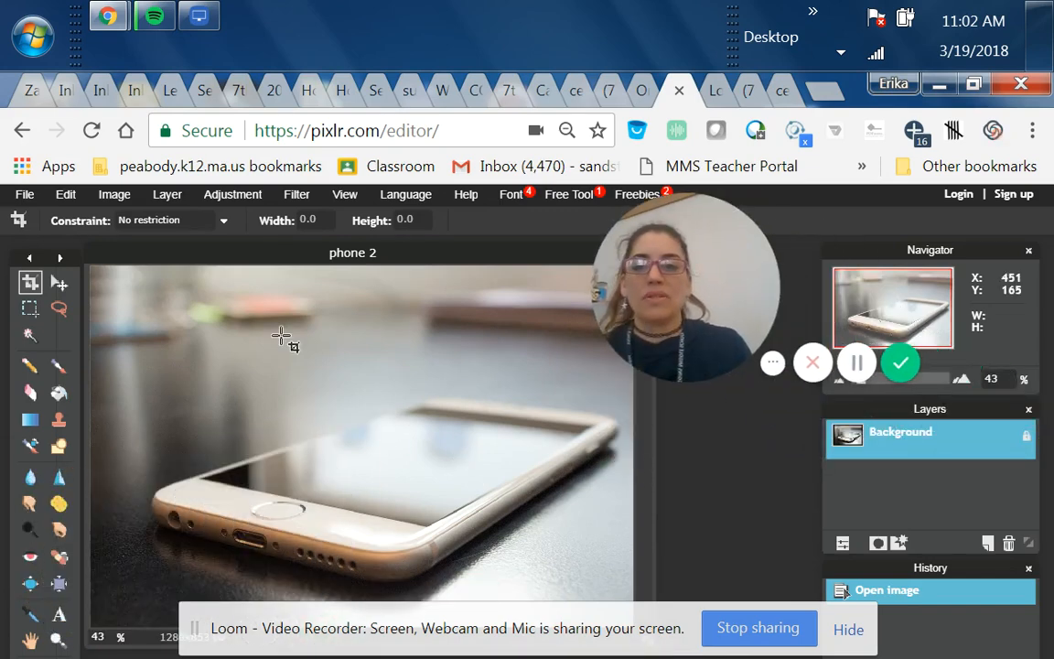
Step: Add the picture "1280px-Unmowed_grassfield_in_May" as a new layer above the phone photo
left_click(163, 192)
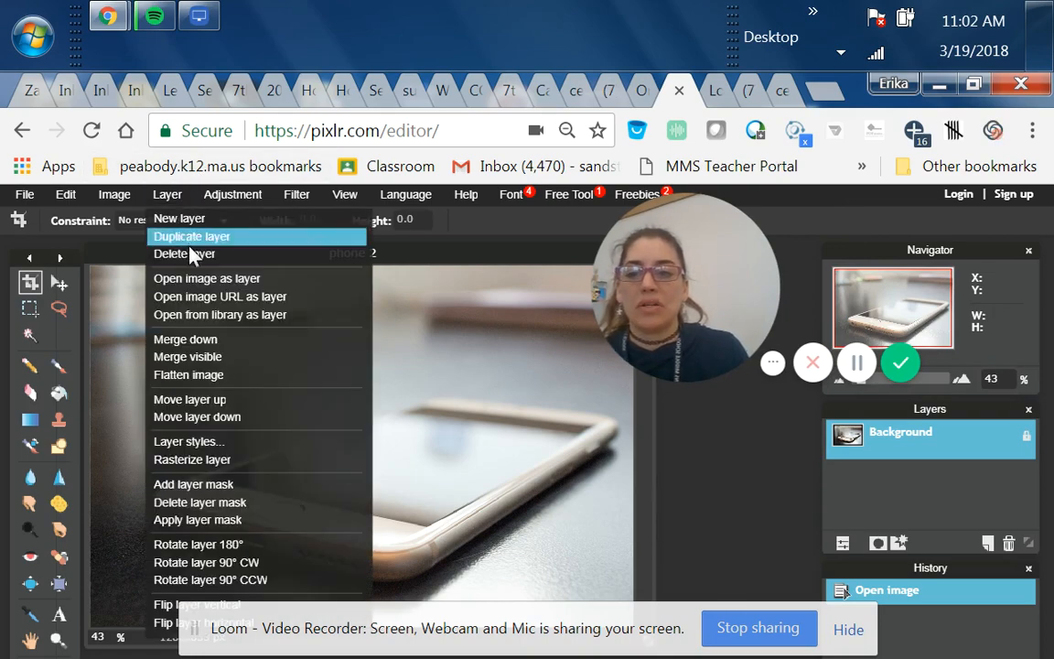
left_click(197, 278)
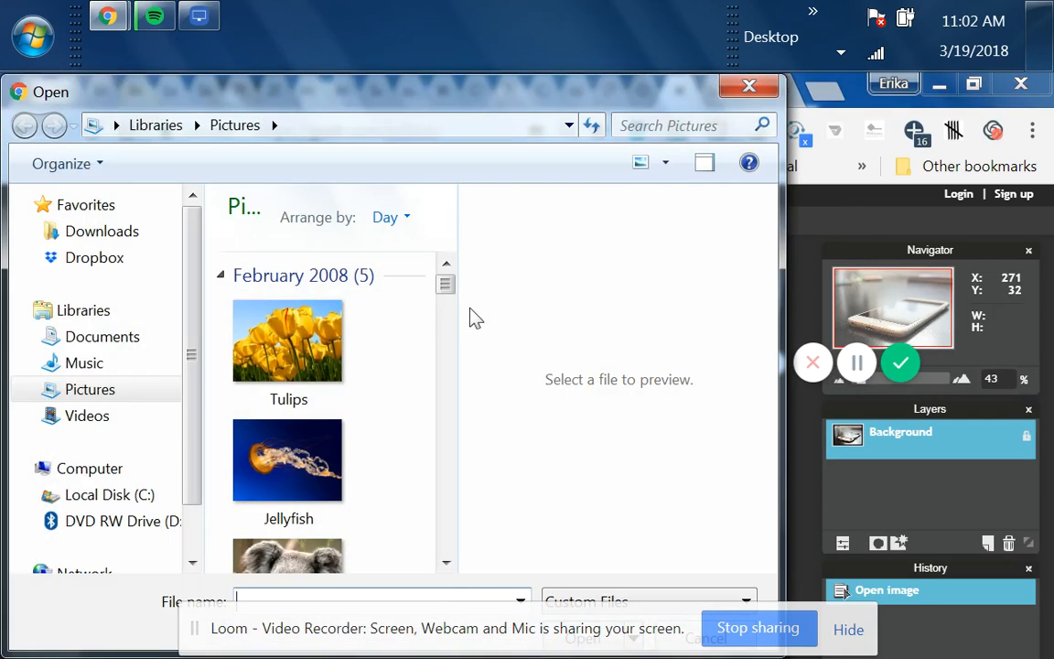
left_click_drag(454, 285, 456, 560)
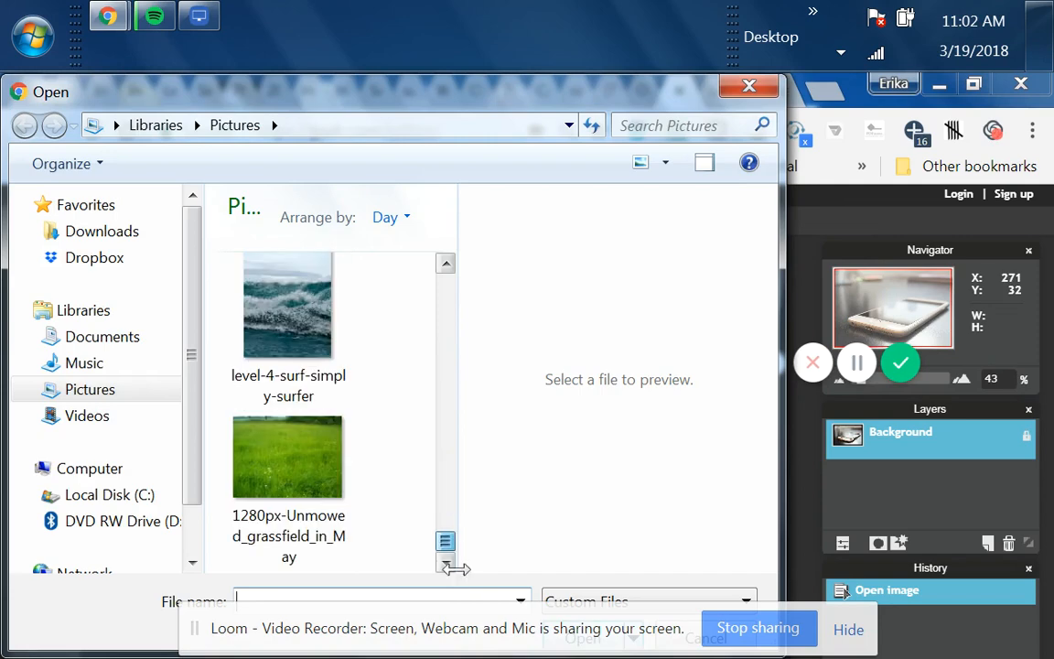
left_click(306, 462)
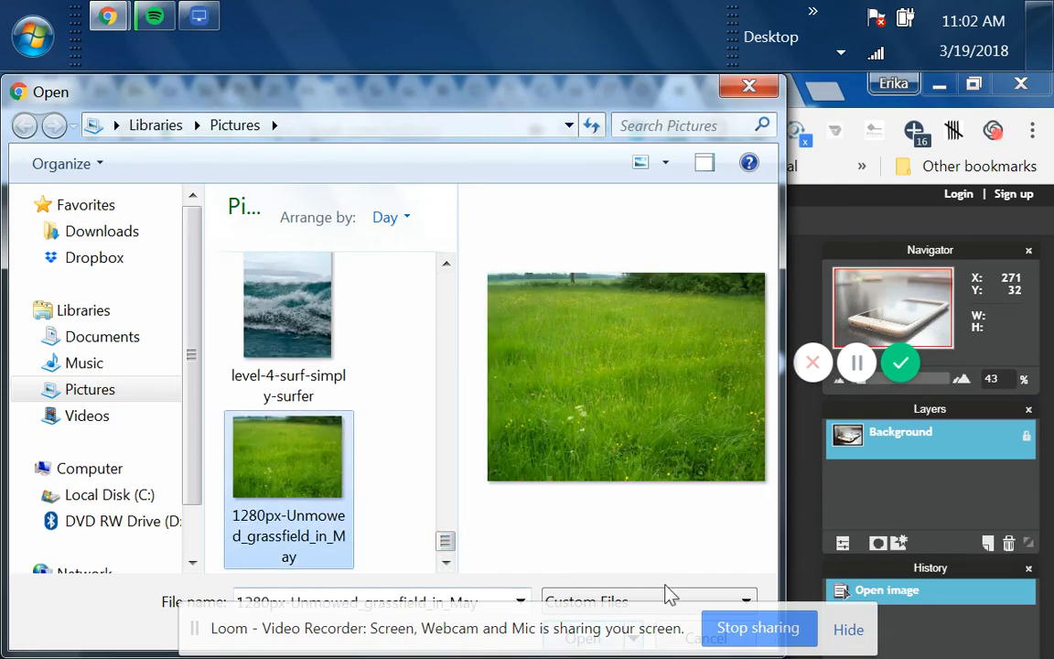
key("Return")
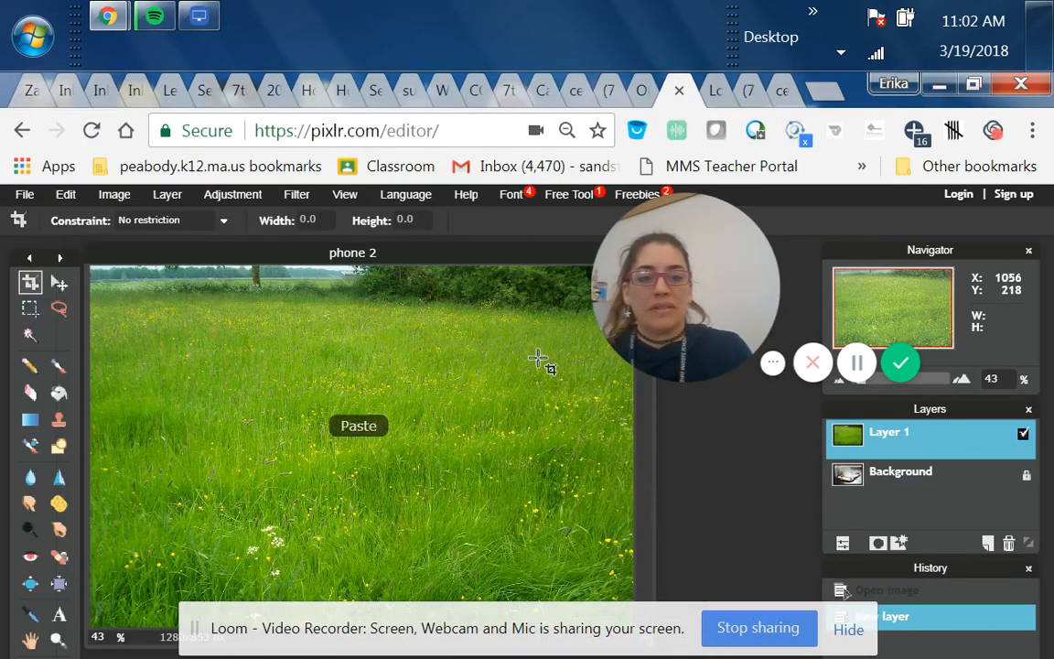
Step: Shrink the grass layer with Free transform to about half its size, centred over the phone, and apply the change
left_click(68, 198)
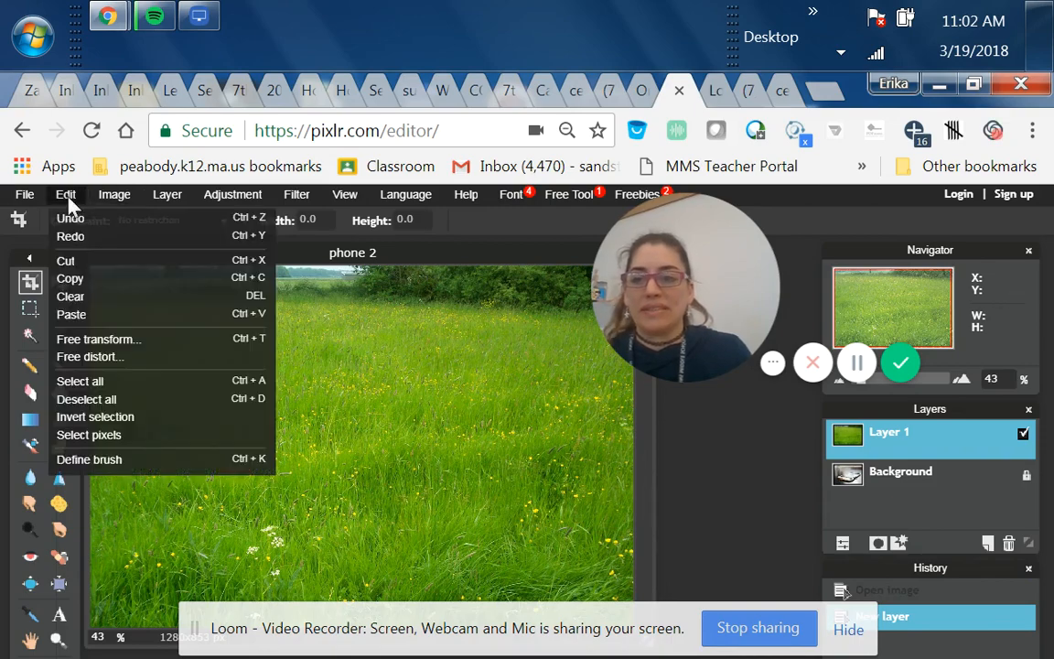
left_click(126, 339)
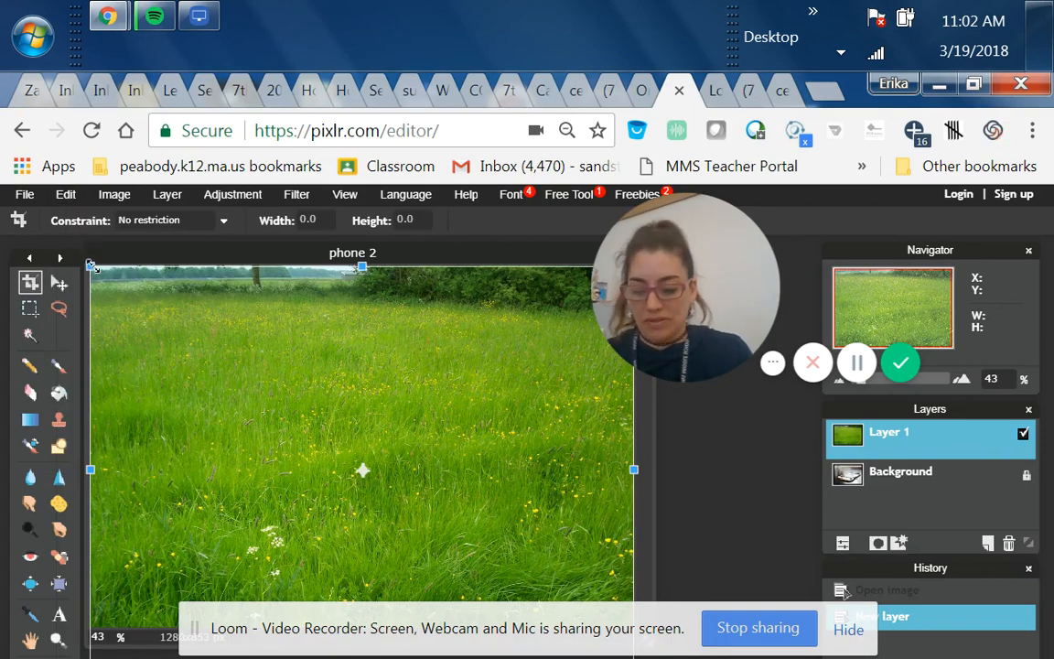
left_click_drag(92, 266, 236, 353)
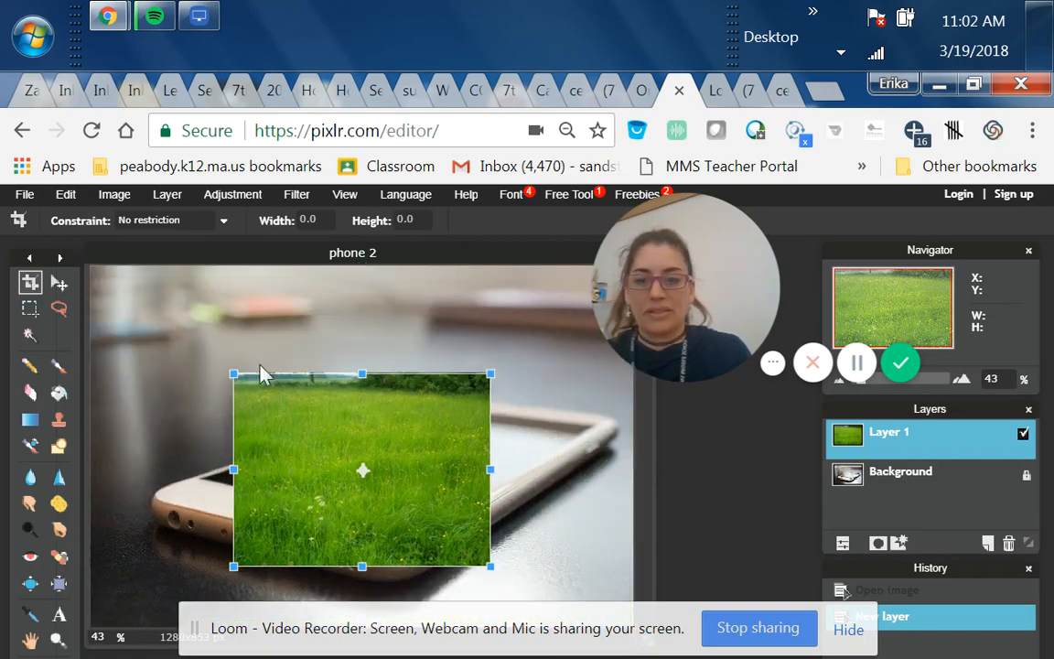
left_click(445, 320)
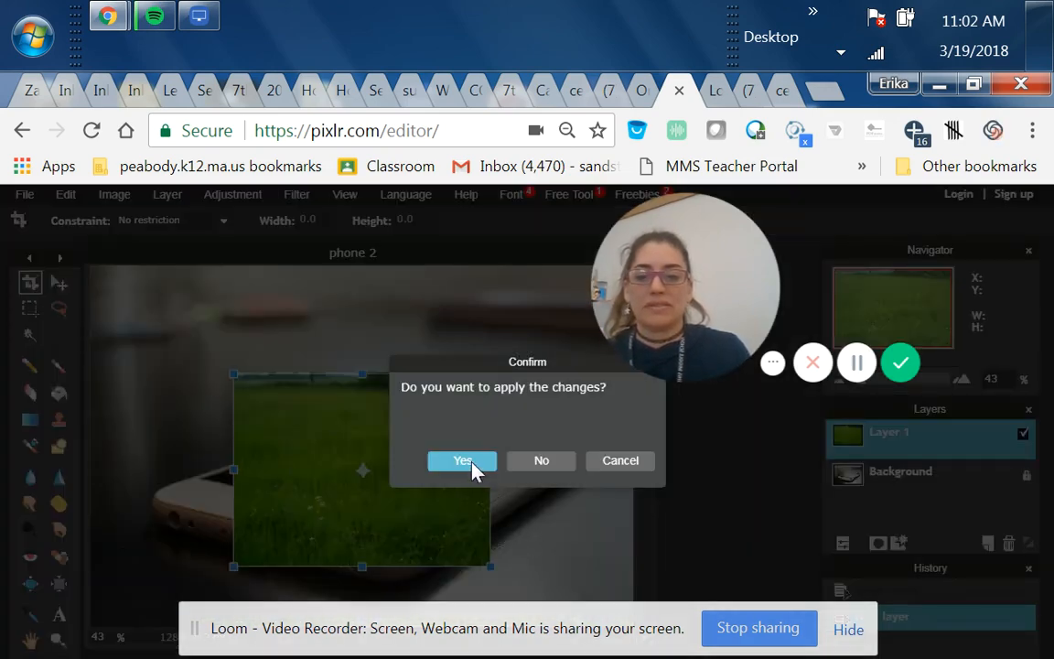
left_click(472, 463)
Step: Use Free distort to fit the grass layer's four corners to the corners of the phone's screen, and apply the change
left_click(65, 198)
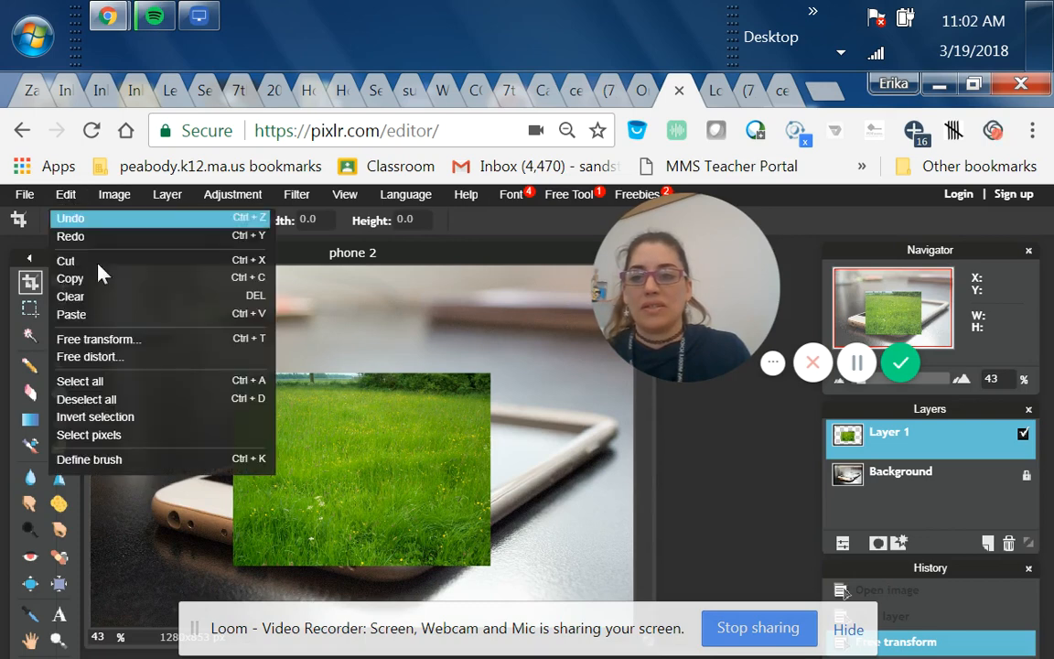
left_click(129, 357)
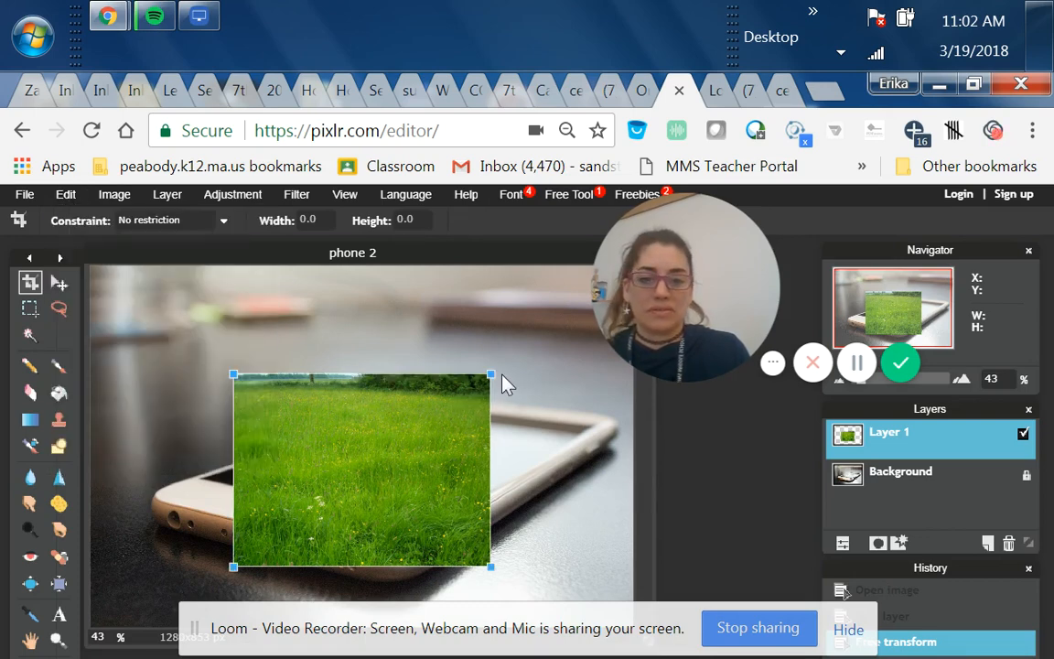
left_click_drag(492, 377, 587, 427)
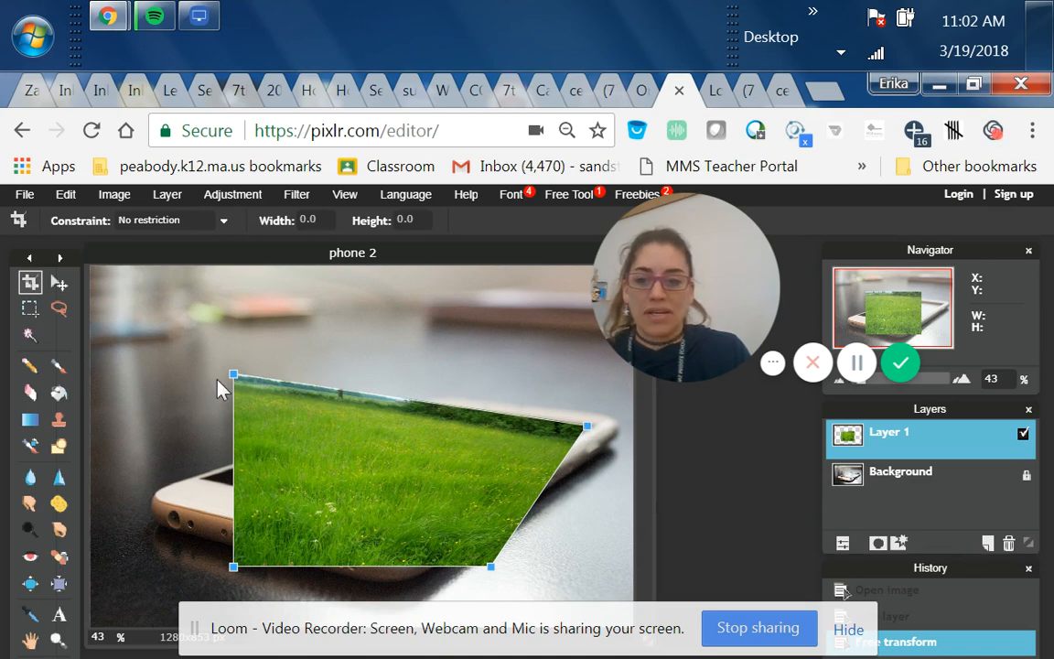
left_click_drag(234, 376, 416, 403)
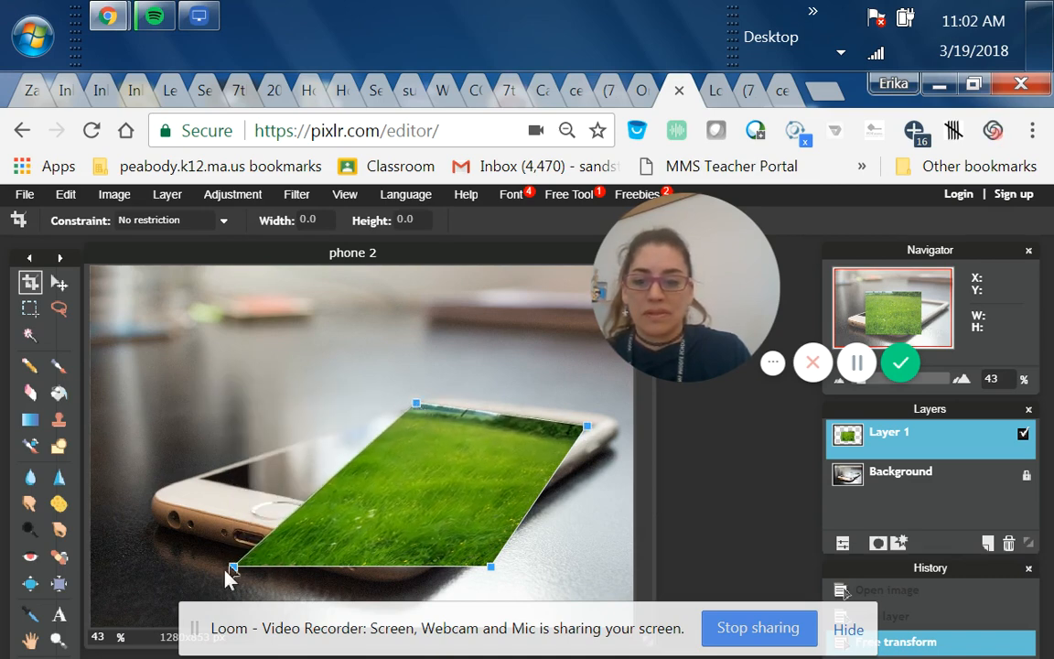
left_click_drag(233, 568, 202, 477)
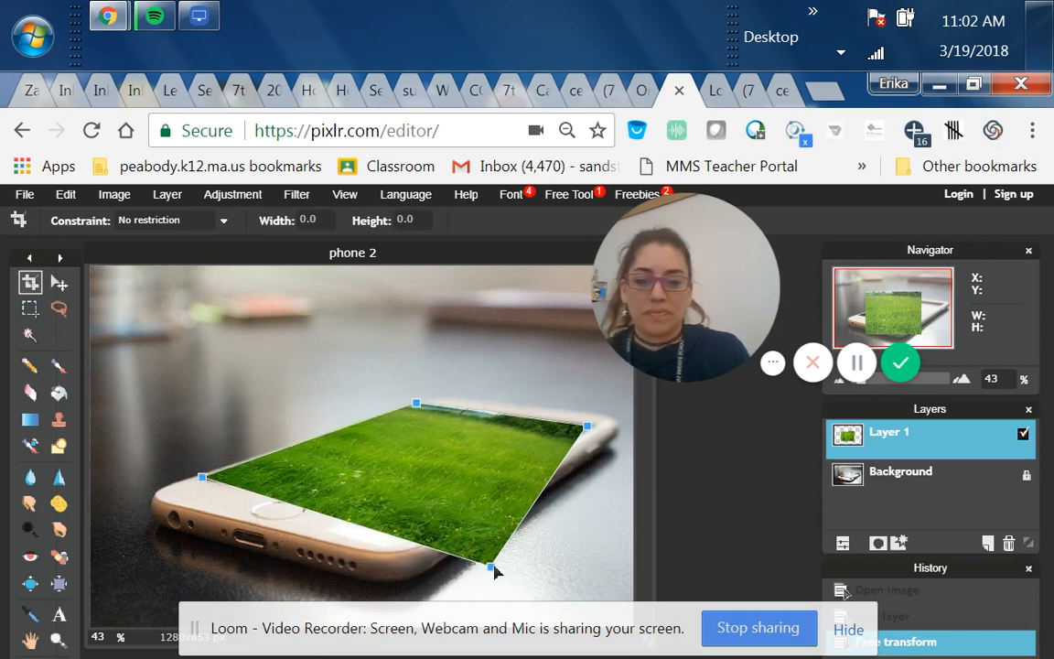
left_click_drag(491, 567, 430, 533)
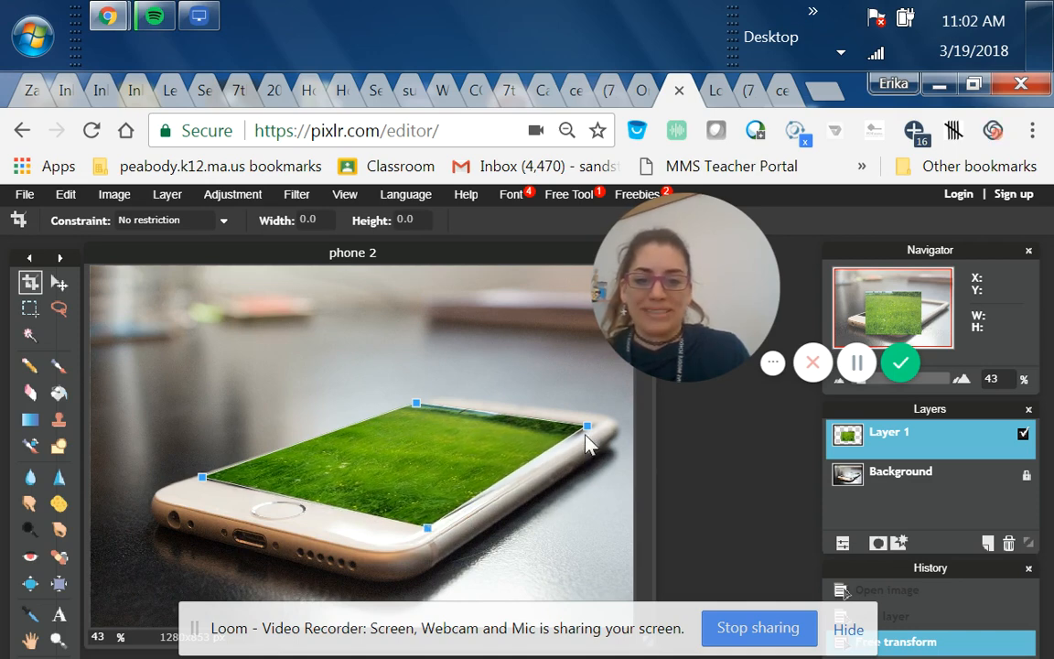
left_click_drag(589, 429, 595, 426)
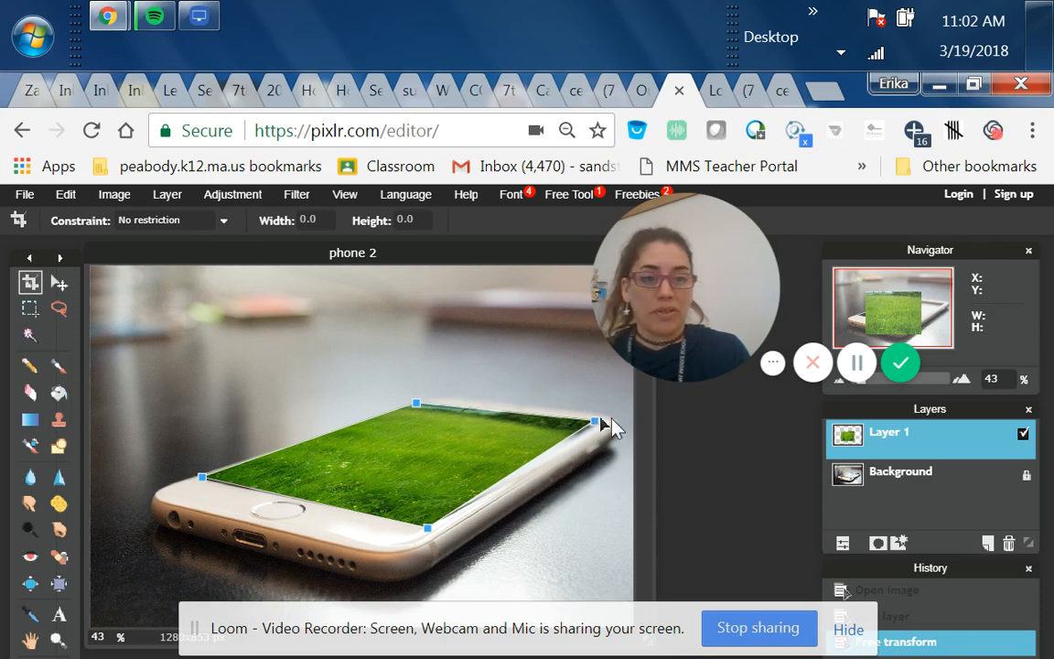
left_click(615, 465)
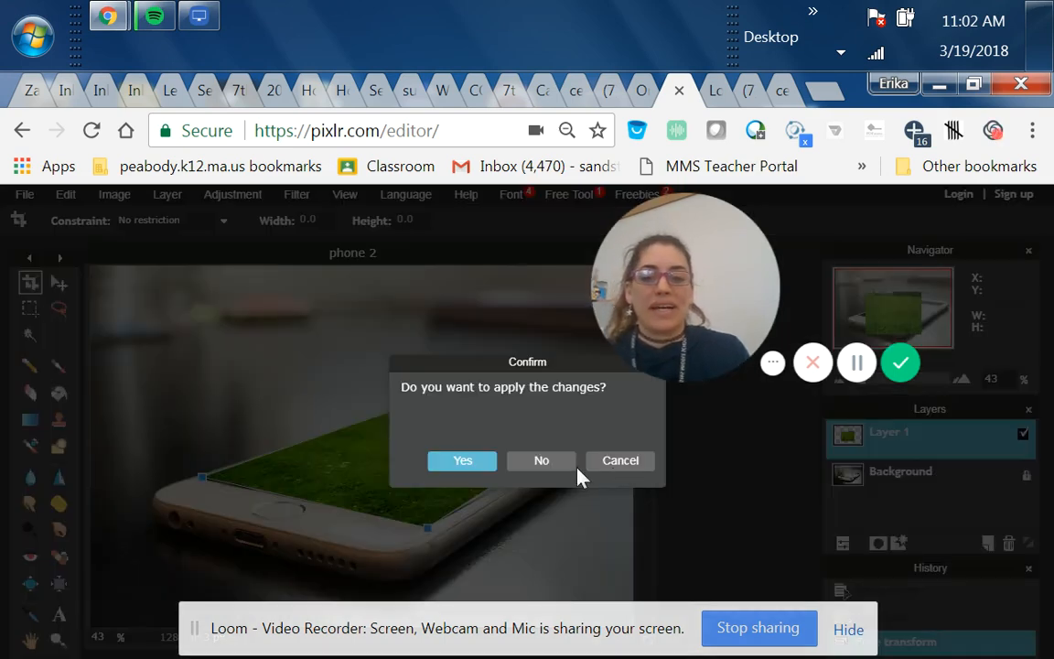
left_click(492, 467)
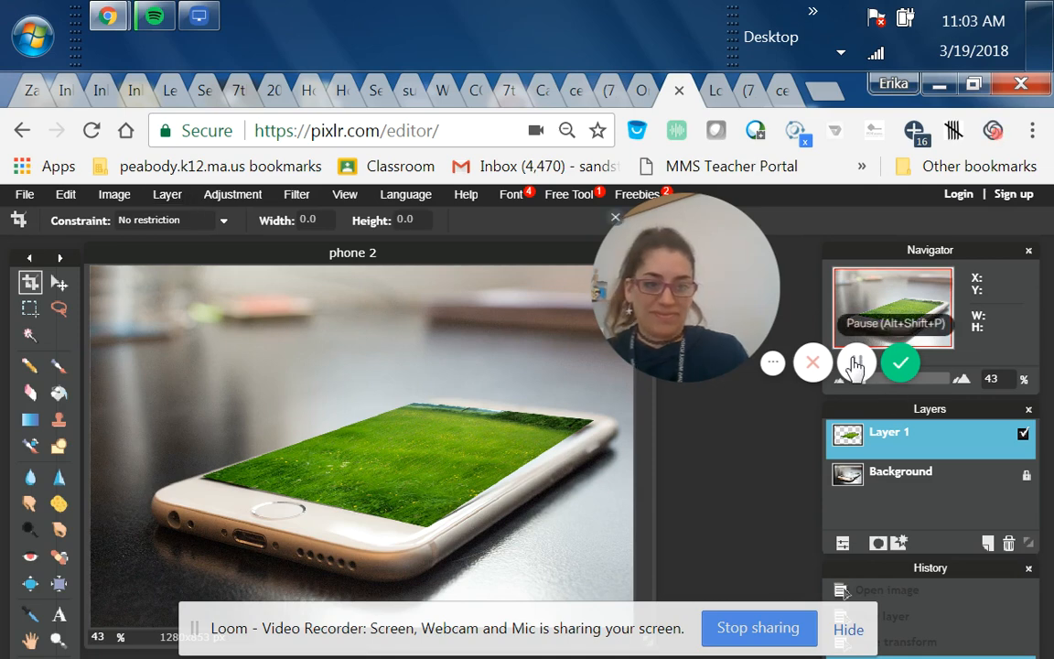
Step: Search the Pictures library for 0846 and add the picture "IMG_0846" as a new layer above the grass
left_click(188, 204)
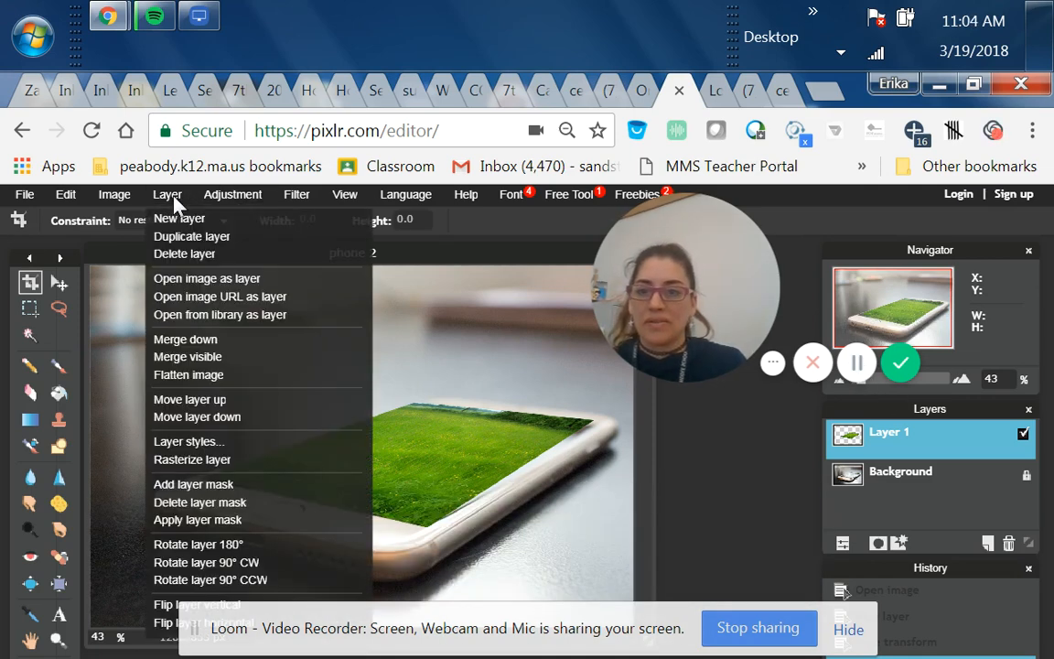
left_click(211, 278)
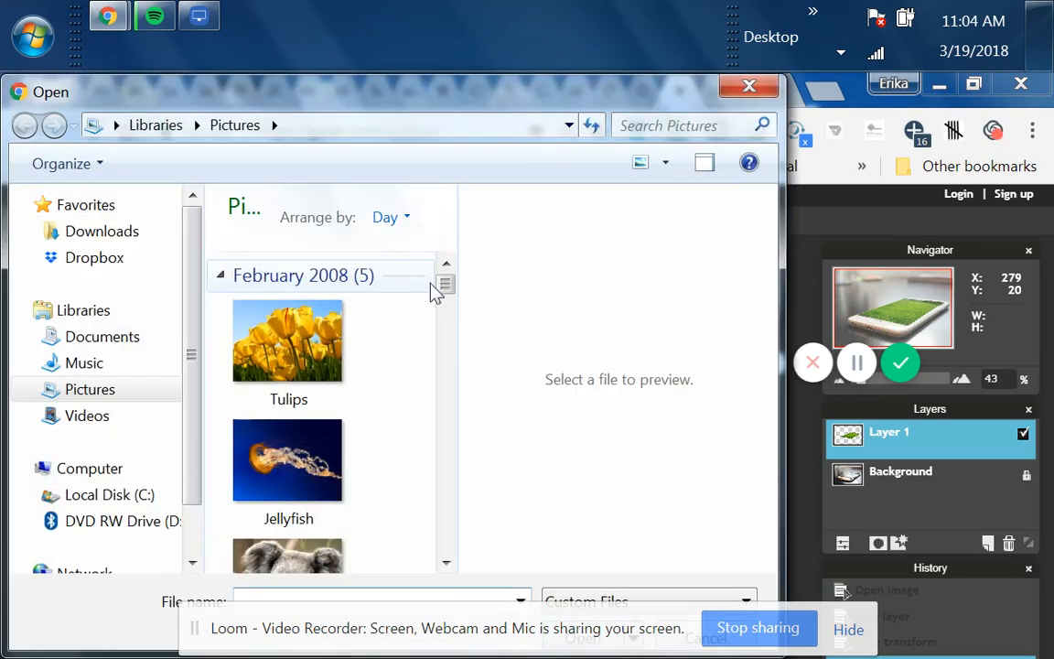
left_click(660, 130)
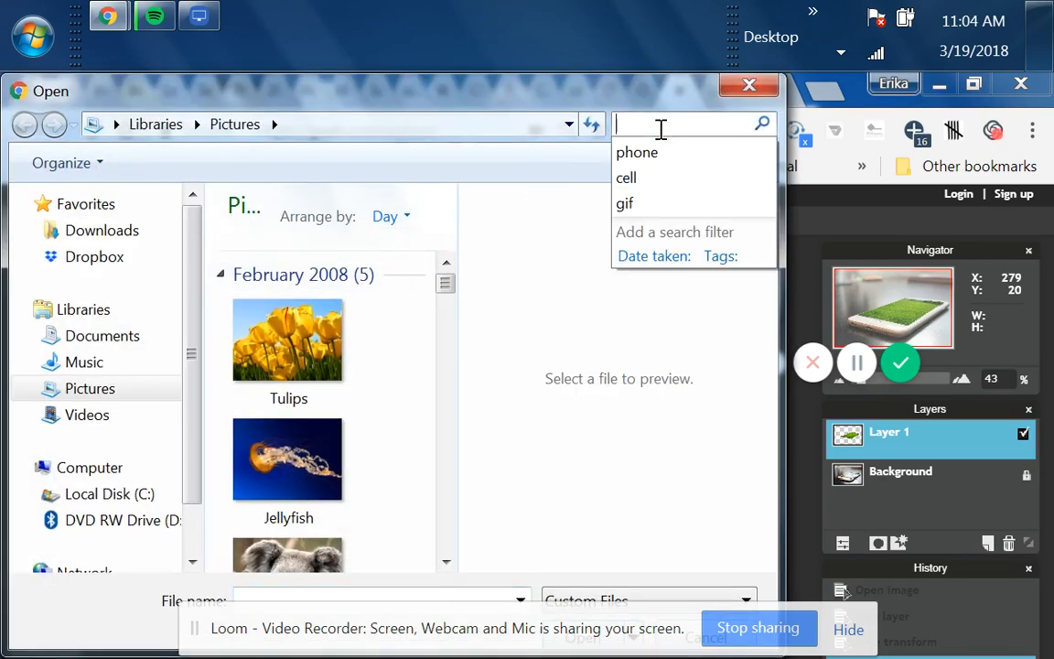
type("09")
key("BackSpace")
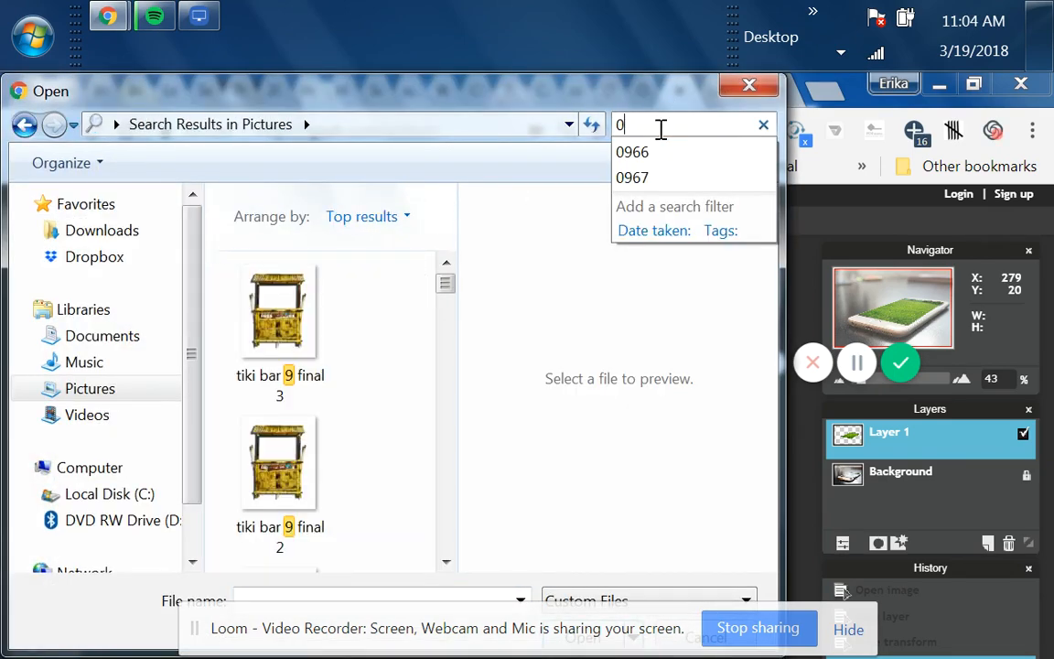
type("846")
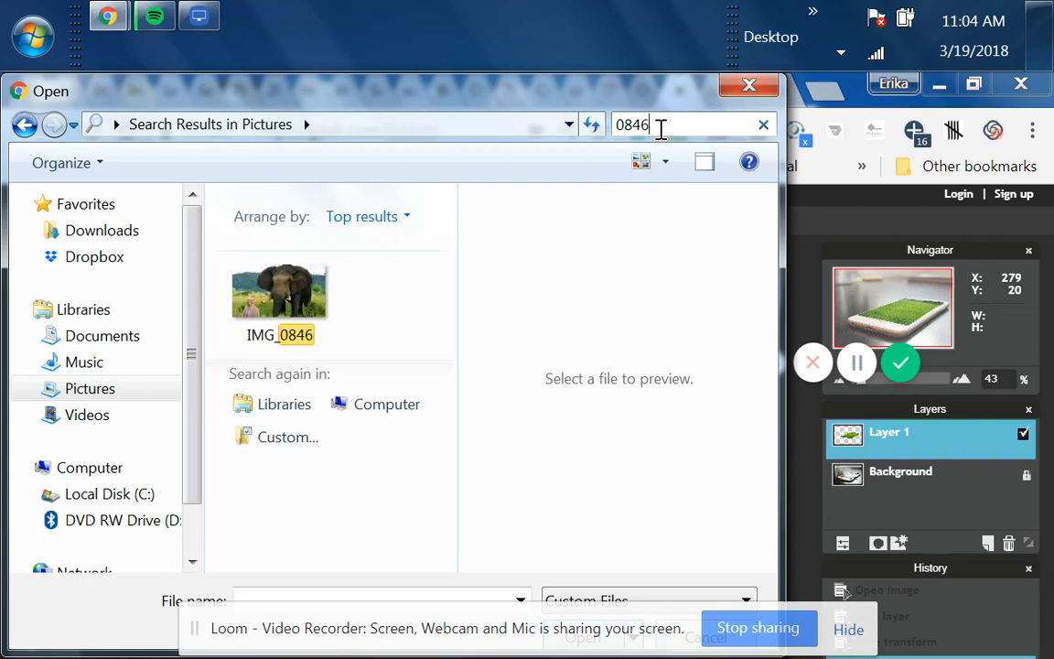
left_click(259, 297)
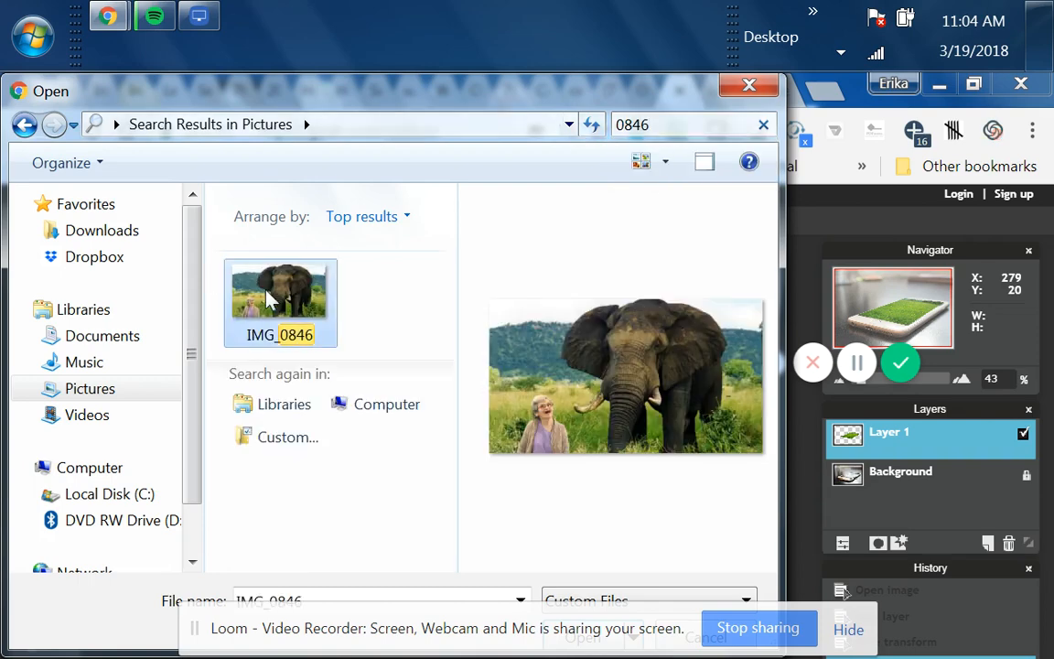
key("Return")
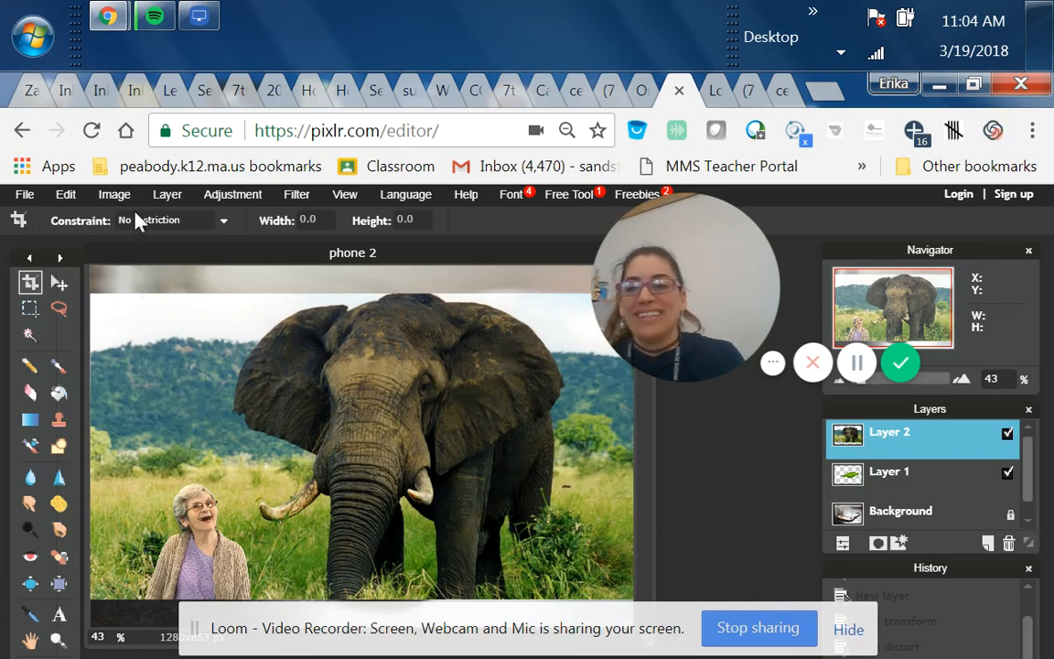
Step: Use Free transform to shrink the elephant layer to just over half size, tilt it slightly clockwise over the phone, and apply the change
left_click(66, 194)
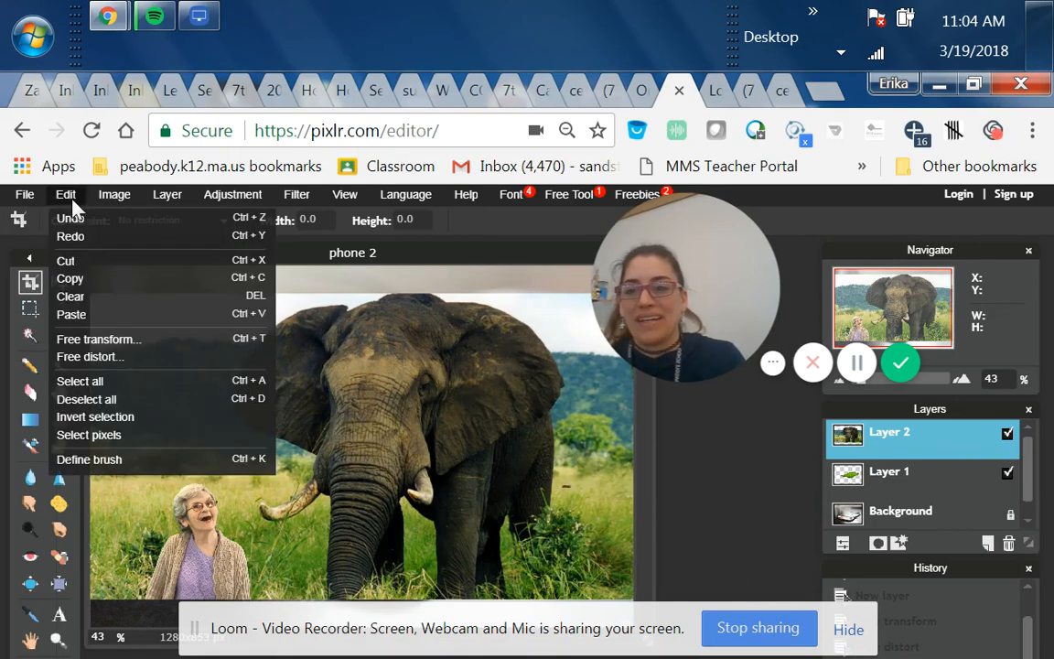
left_click(128, 336)
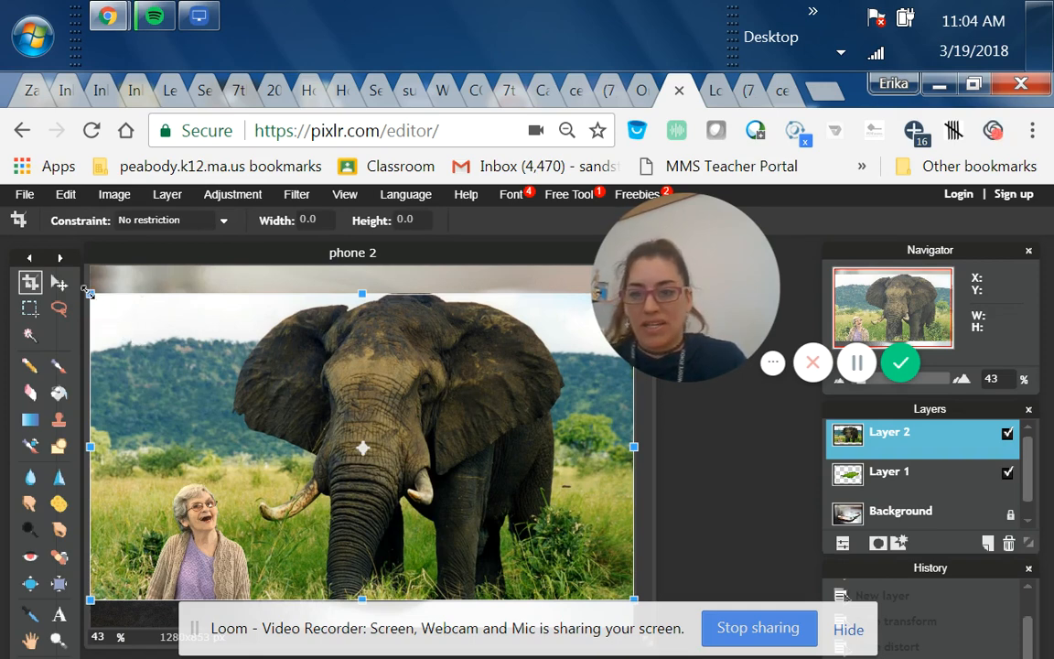
left_click_drag(89, 293, 206, 358)
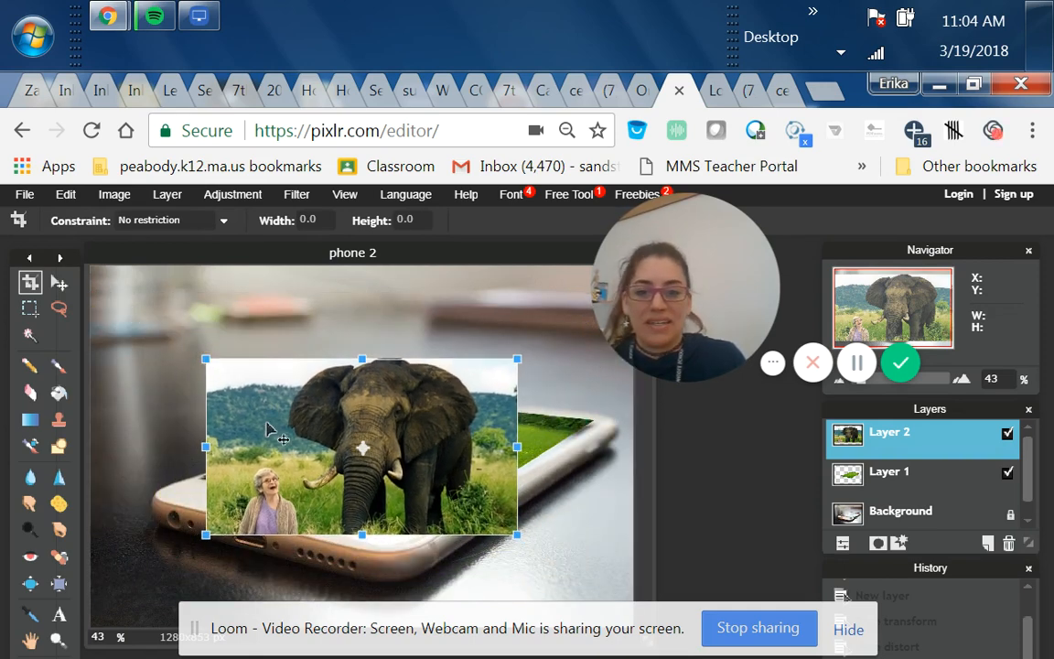
left_click_drag(325, 441, 363, 396)
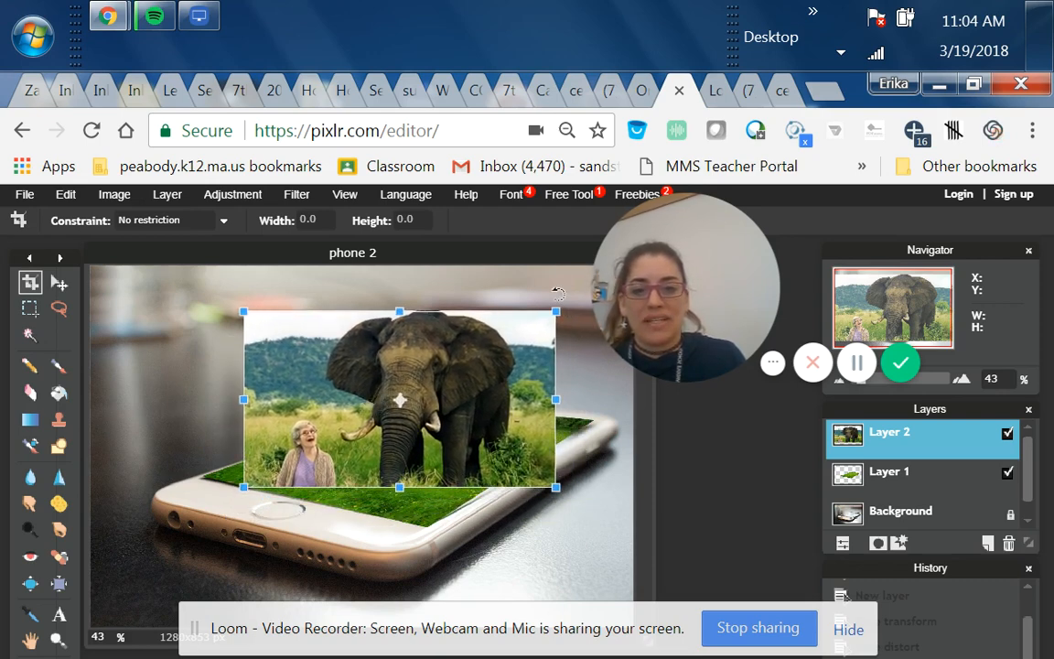
left_click_drag(559, 294, 597, 348)
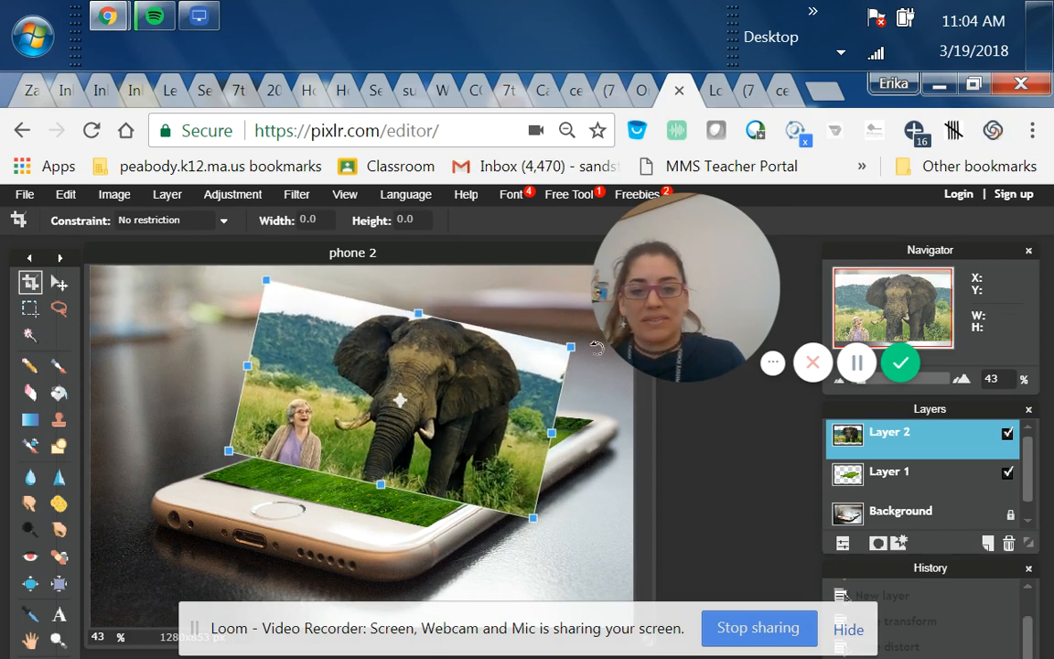
left_click_drag(515, 410, 440, 474)
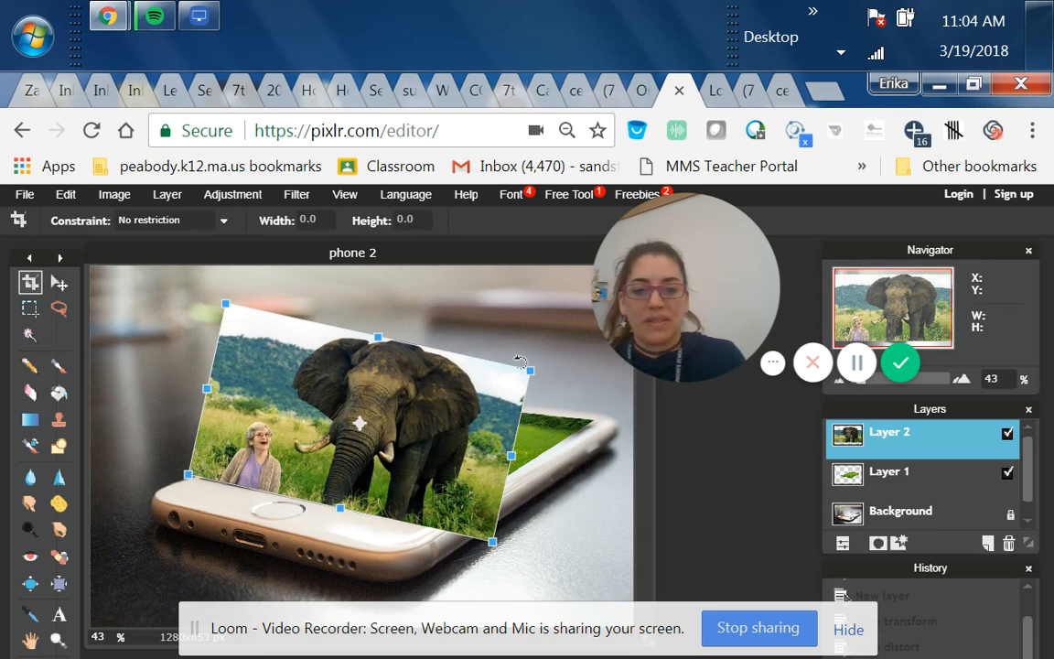
left_click(579, 421)
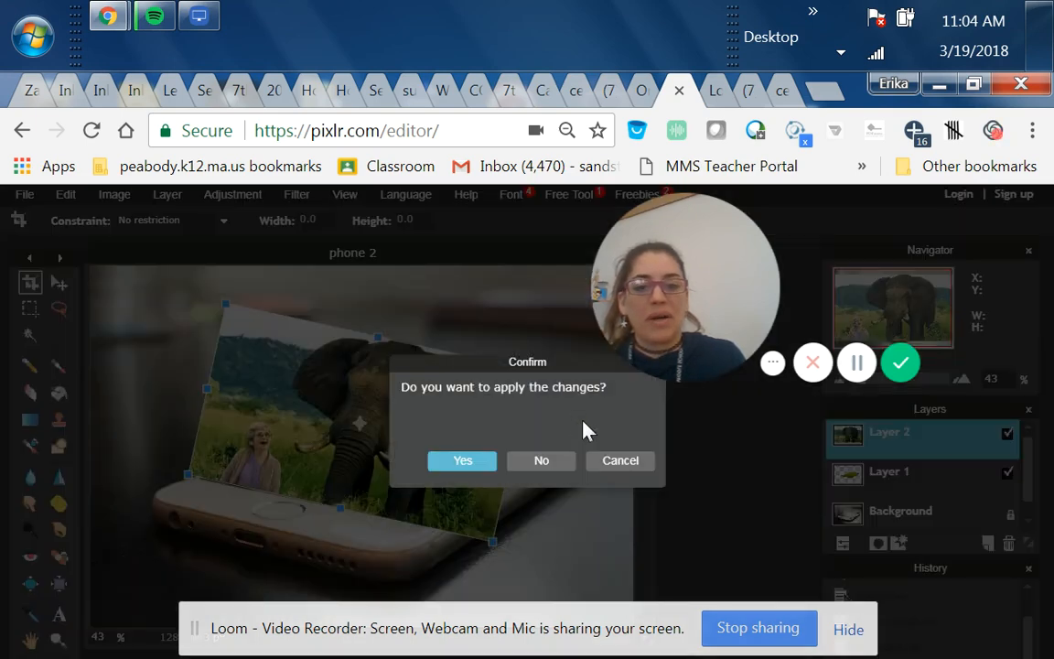
left_click(458, 464)
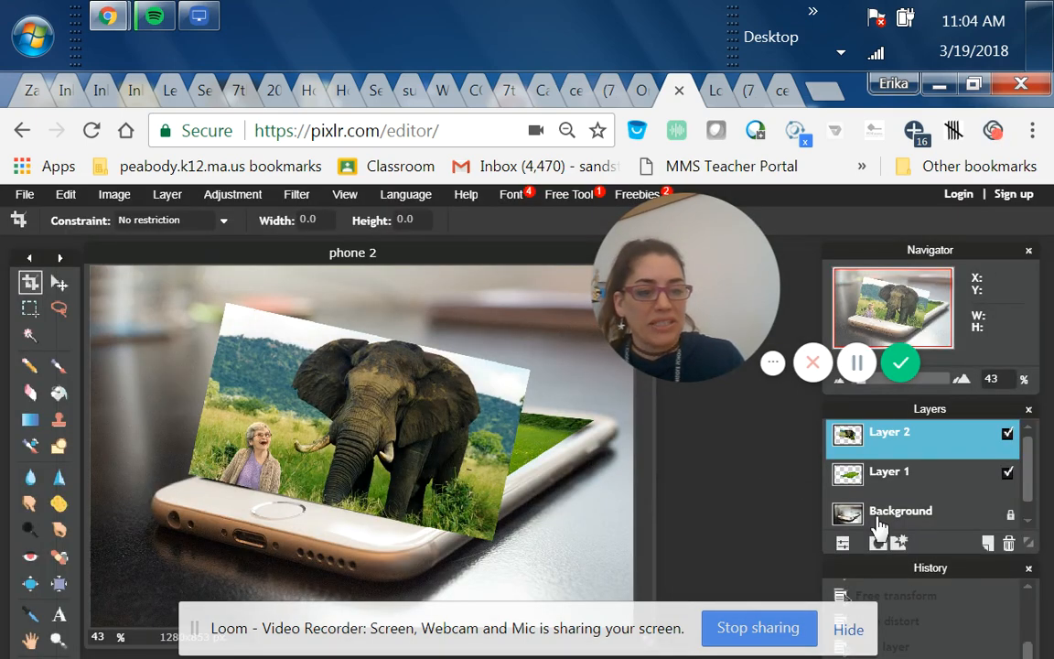
Step: Try the elephant layer at an opacity of 48 and restore it to 100
left_click(842, 542)
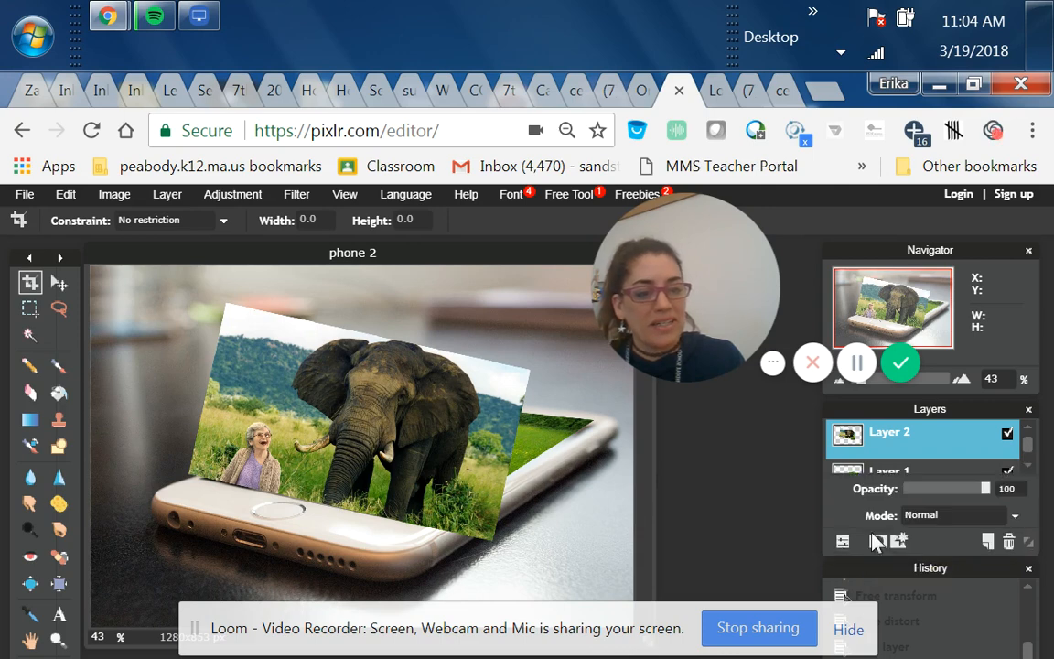
left_click_drag(985, 493, 943, 496)
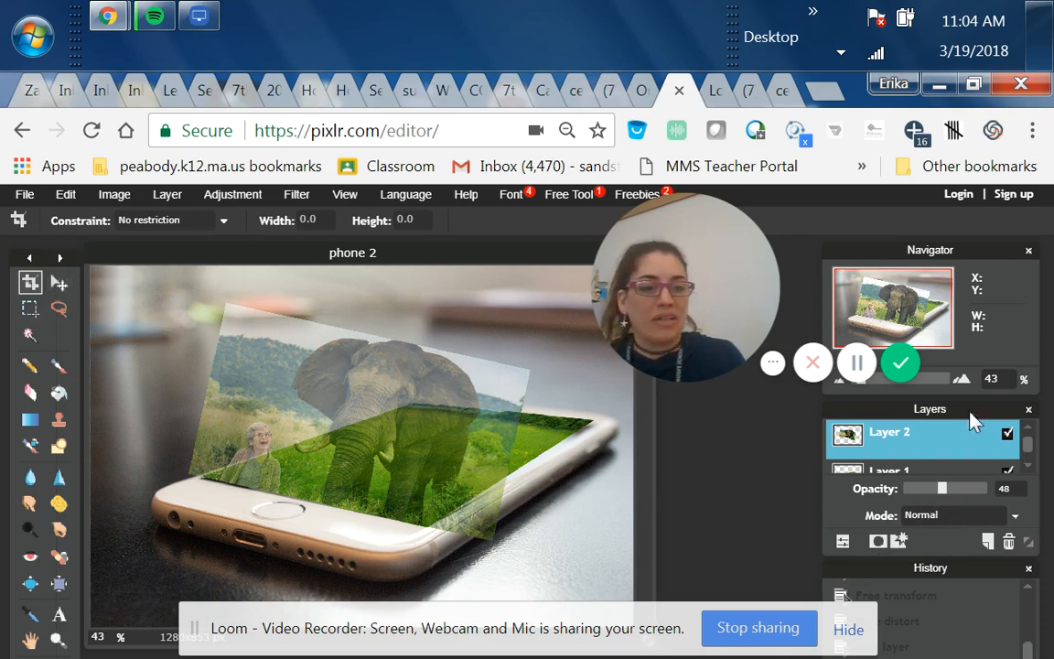
left_click_drag(946, 493, 1006, 491)
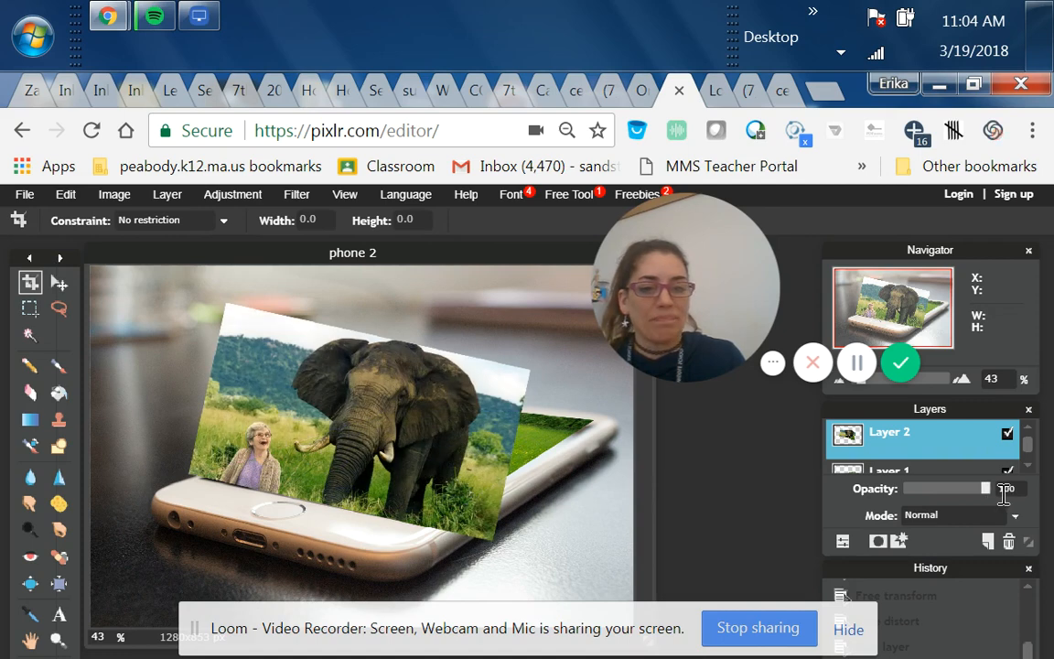
Step: Add a layer mask to the elephant layer and paint on it with a soft 100 brush to reveal the elephant's head and trunk
left_click(879, 541)
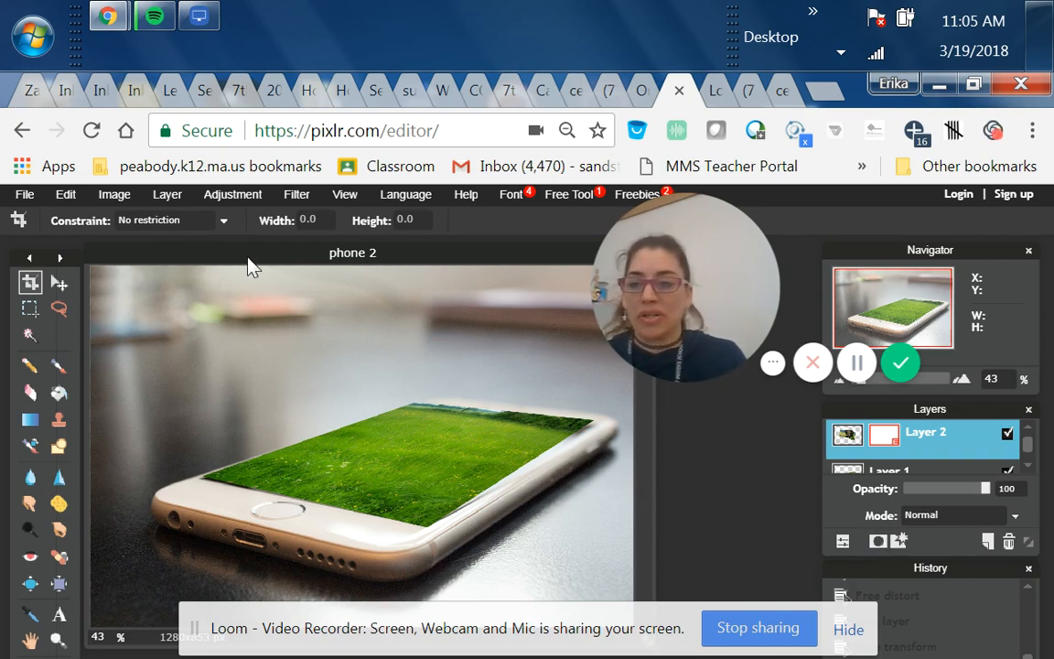
left_click(58, 366)
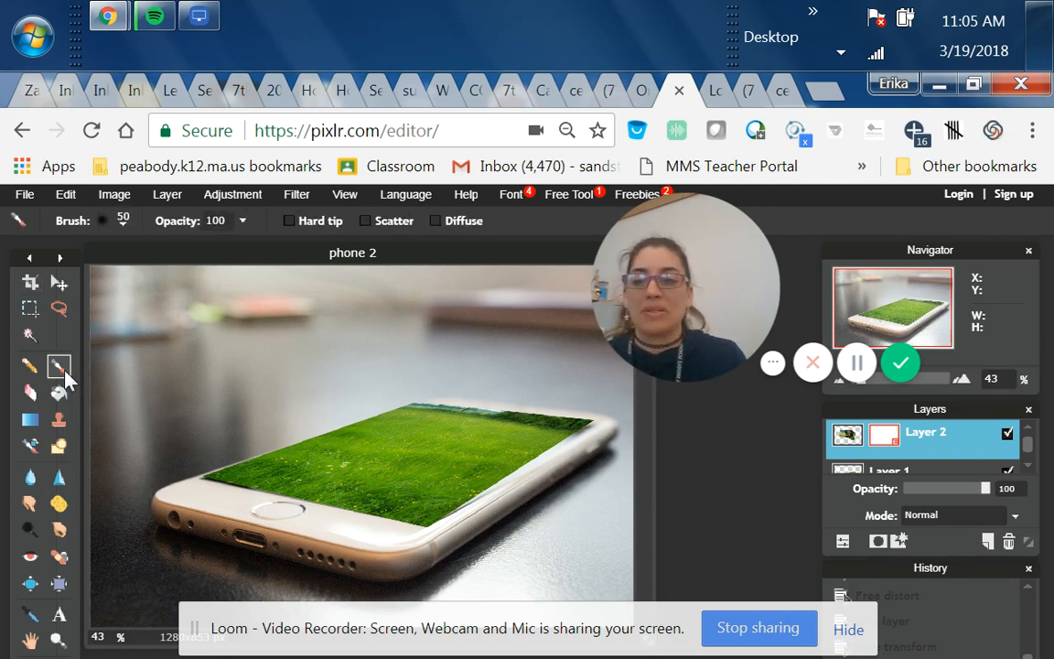
left_click(123, 221)
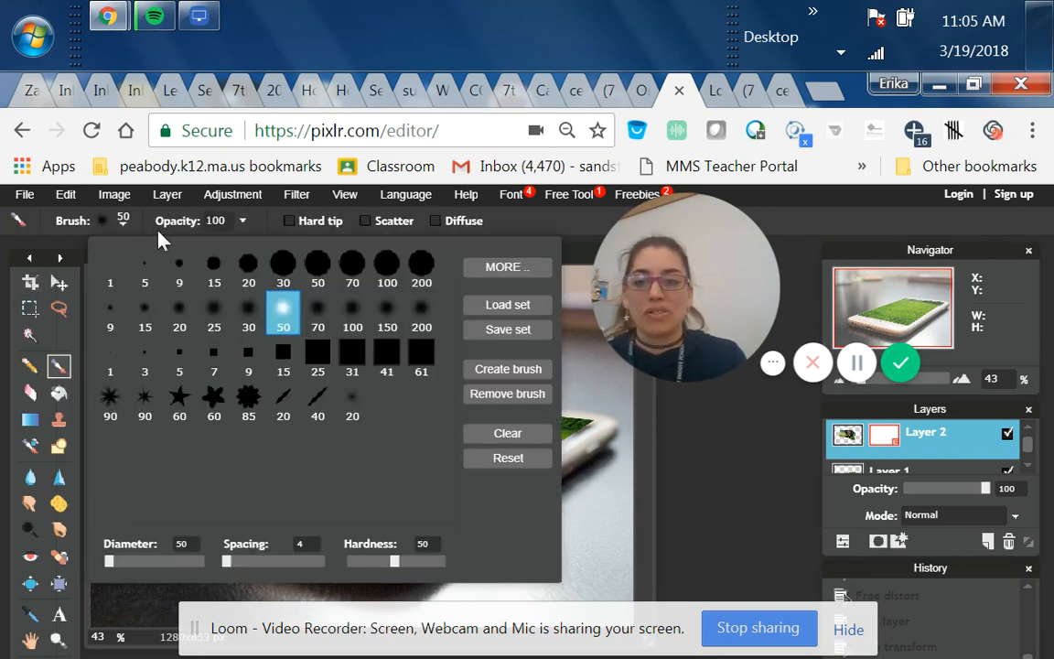
left_click(356, 318)
left_click(79, 196)
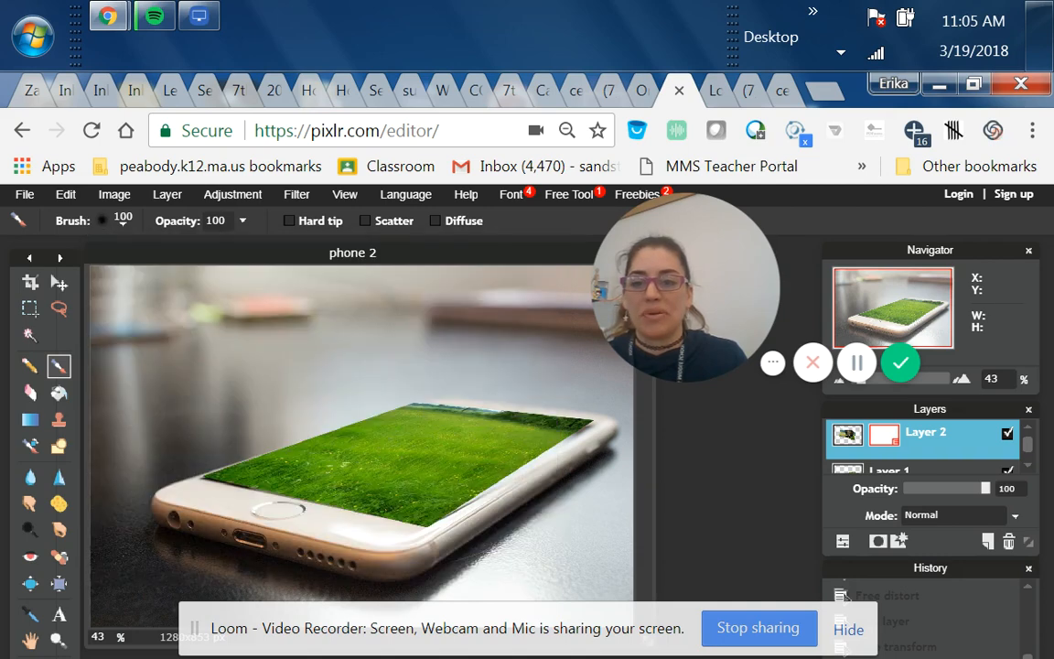
mouse_move(393, 425)
left_mouse_down()
mouse_move(424, 385)
mouse_move(391, 447)
mouse_move(389, 408)
mouse_move(415, 355)
mouse_move(379, 461)
mouse_move(409, 365)
left_mouse_up()
mouse_move(396, 453)
left_mouse_down()
mouse_move(440, 337)
mouse_move(382, 464)
left_mouse_up()
mouse_move(367, 470)
left_mouse_down()
mouse_move(405, 346)
mouse_move(344, 466)
mouse_move(271, 449)
left_mouse_up()
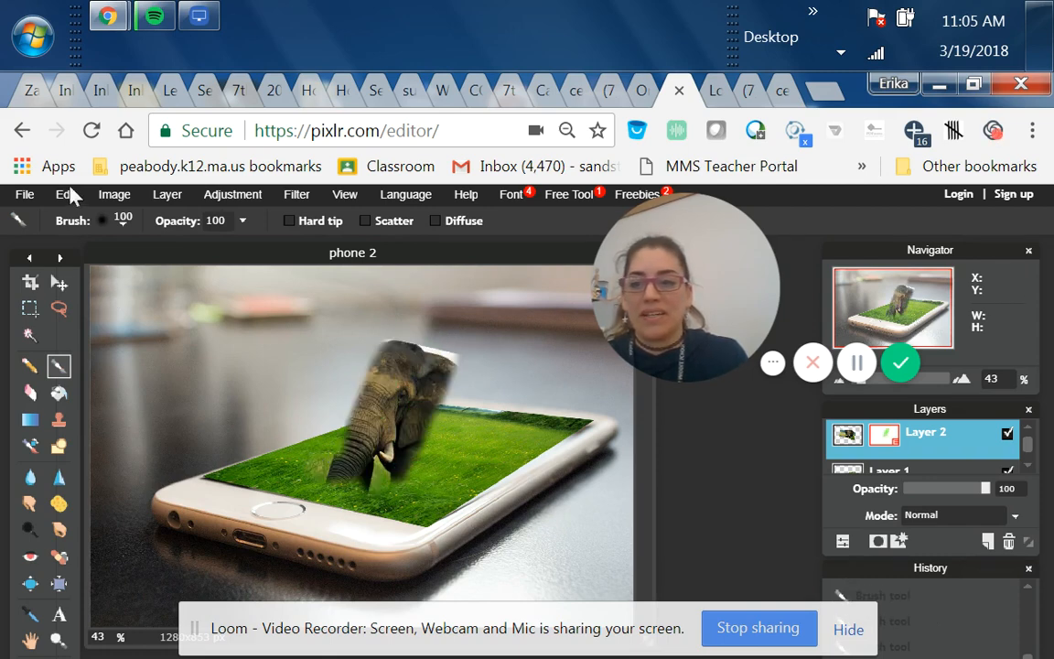
Step: Paint on the mask with a soft 200 brush to reveal the whole elephant, the woman and the grass around them
left_click(102, 221)
left_click(421, 311)
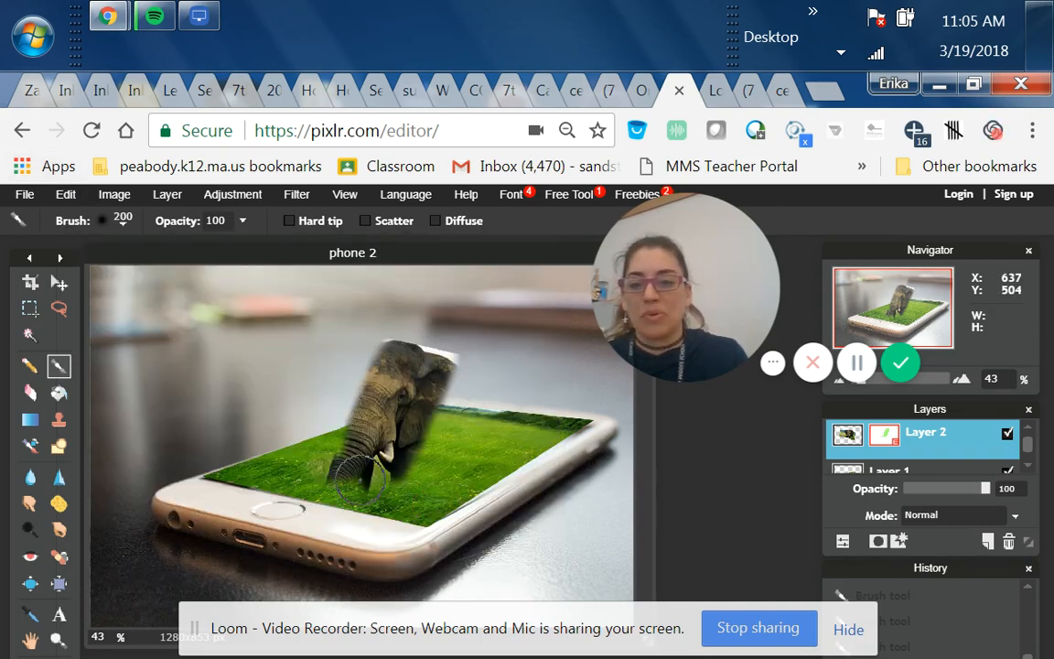
mouse_move(360, 484)
left_mouse_down()
mouse_move(370, 378)
mouse_move(402, 324)
mouse_move(432, 338)
mouse_move(389, 492)
mouse_move(427, 442)
mouse_move(465, 356)
mouse_move(447, 454)
mouse_move(416, 479)
mouse_move(274, 463)
mouse_move(387, 320)
mouse_move(269, 418)
mouse_move(229, 490)
mouse_move(286, 482)
mouse_move(364, 497)
mouse_move(399, 487)
mouse_move(480, 326)
mouse_move(481, 383)
mouse_move(441, 517)
mouse_move(358, 489)
mouse_move(261, 376)
mouse_move(302, 339)
mouse_move(439, 316)
left_mouse_up()
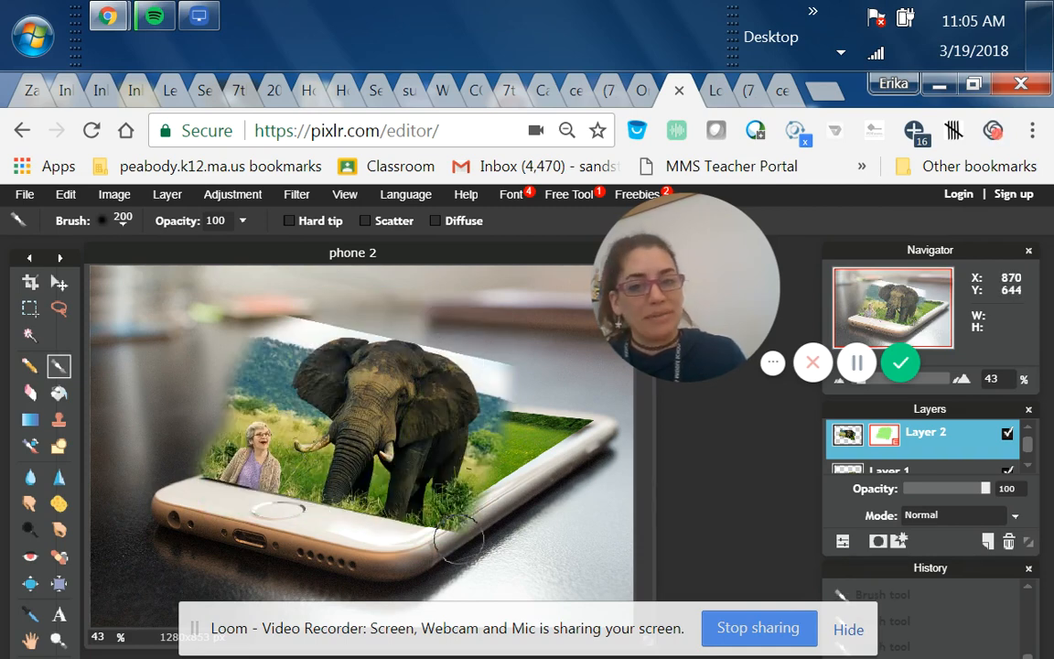
left_click_drag(404, 348, 408, 349)
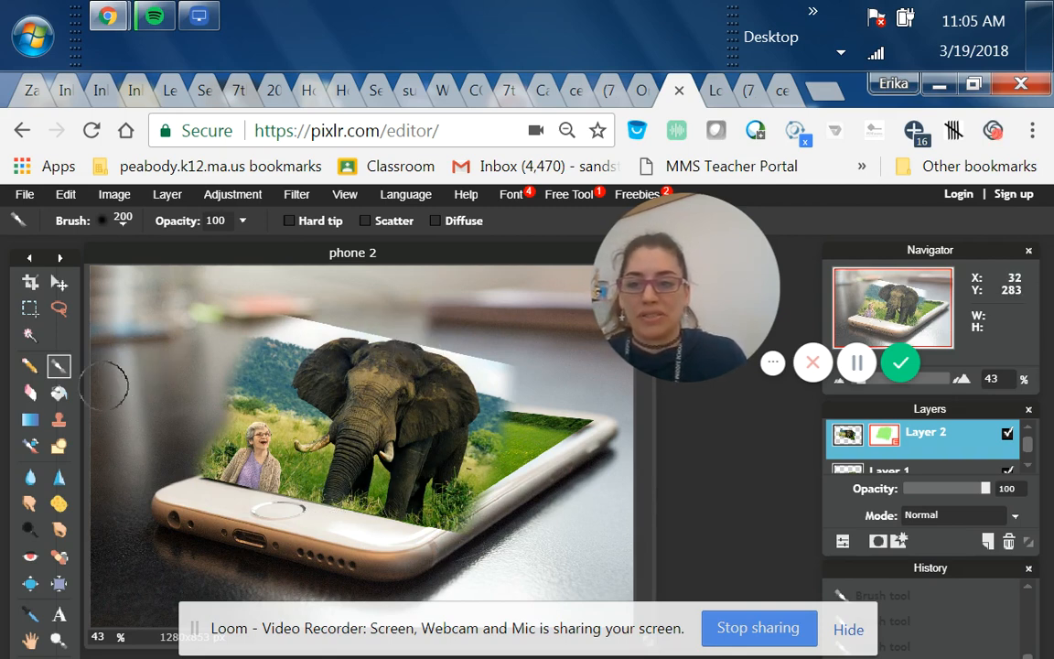
Step: Erase the sky and hills above the woman, beside the elephant's ear, using the Eraser with a soft 150 brush
left_click(35, 389)
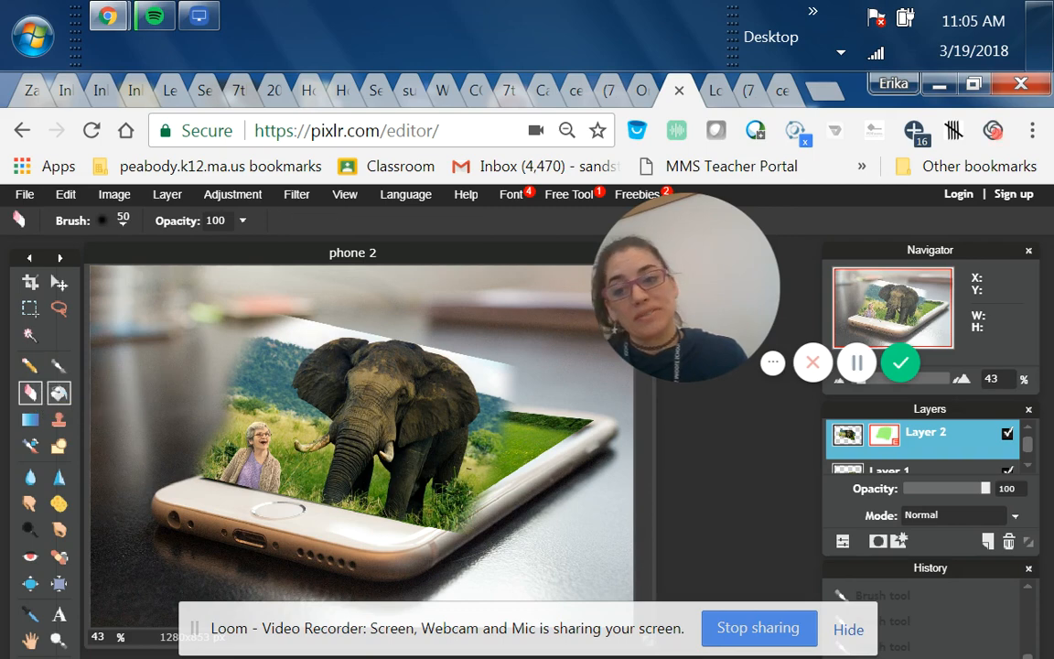
left_click(100, 220)
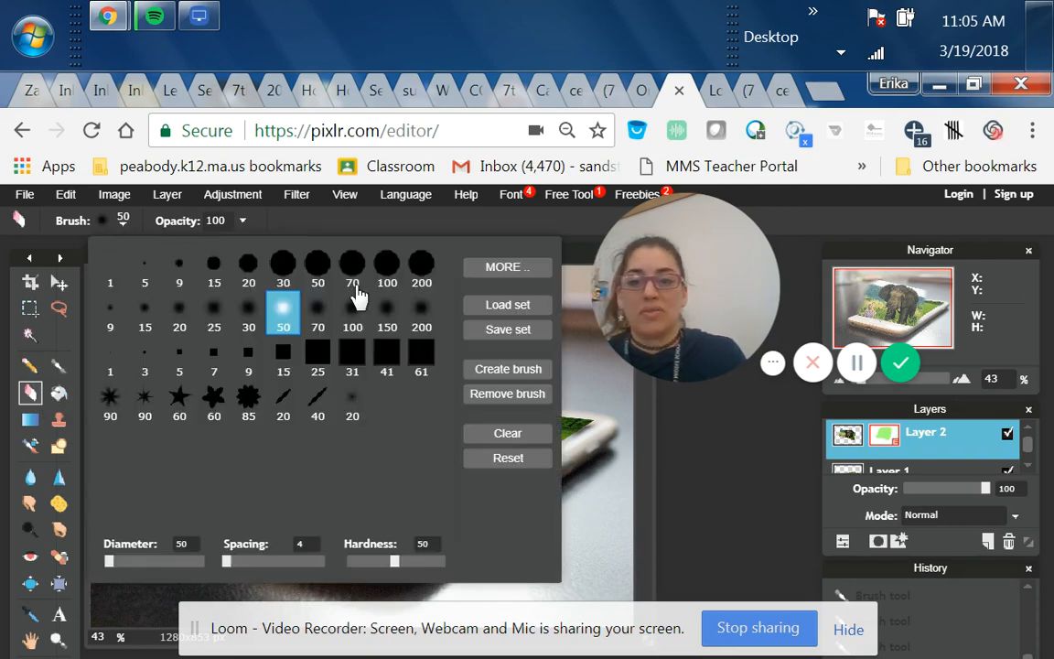
left_click(381, 312)
left_click(59, 228)
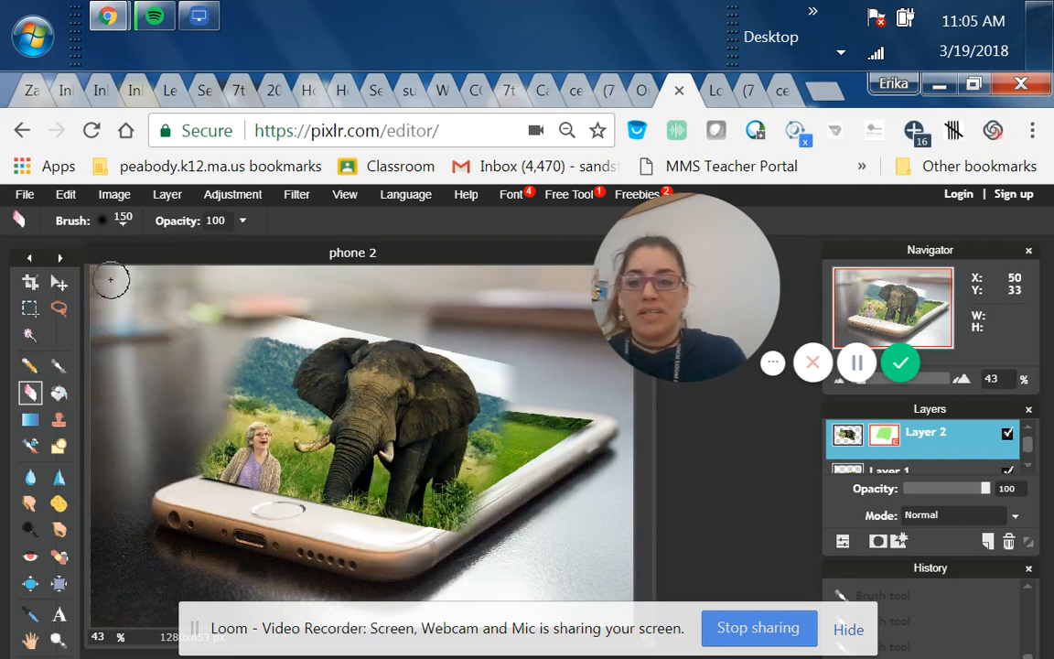
mouse_move(245, 391)
left_mouse_down()
mouse_move(267, 334)
mouse_move(313, 315)
mouse_move(269, 388)
mouse_move(215, 421)
left_mouse_up()
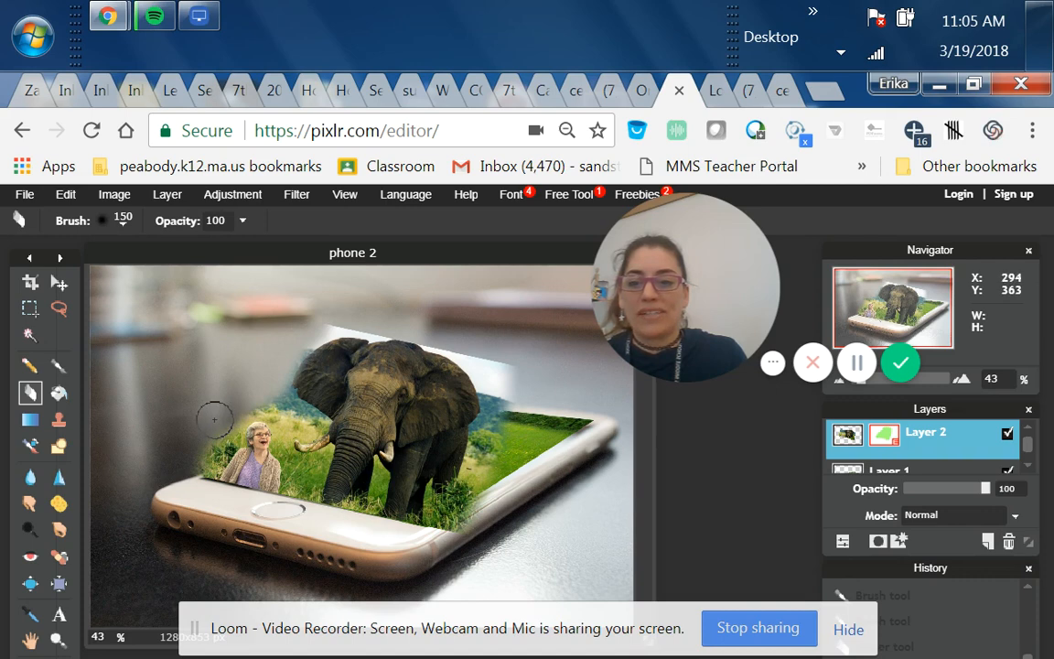
Step: Use the Wand tool at tolerance 21 to select and clear the leftover sky and bushes around the elephant's head and back
left_click(30, 337)
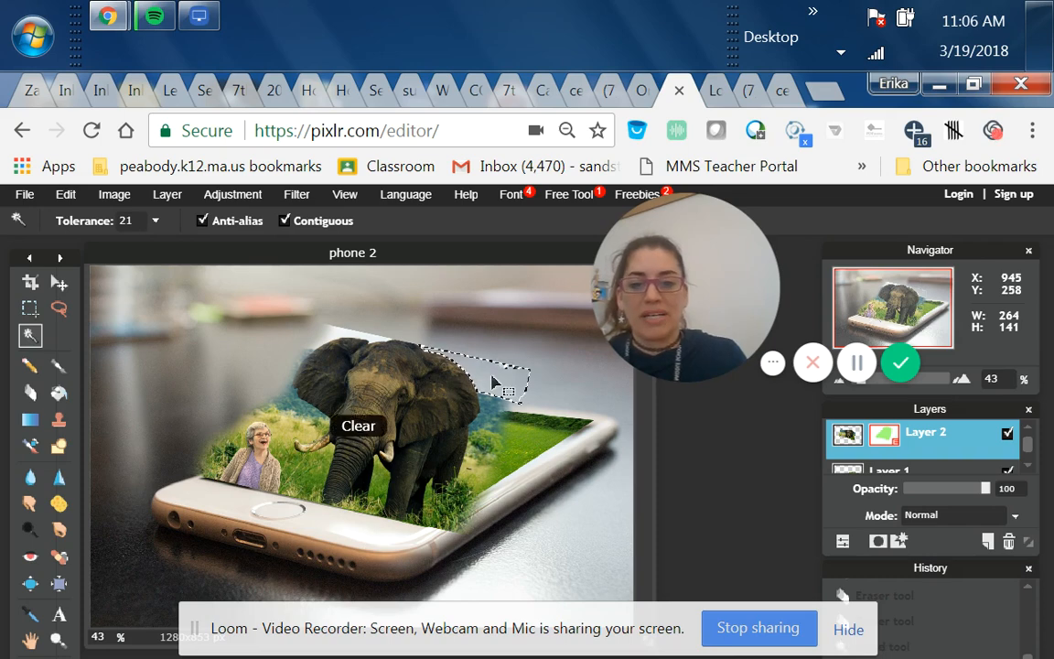
left_click(345, 335)
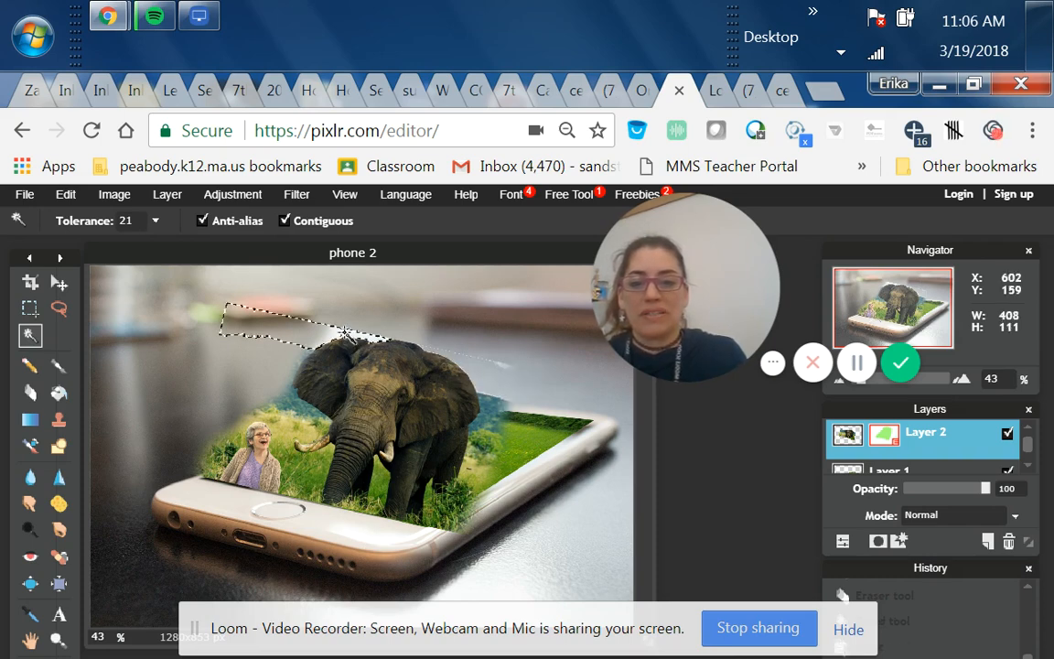
left_click(499, 412)
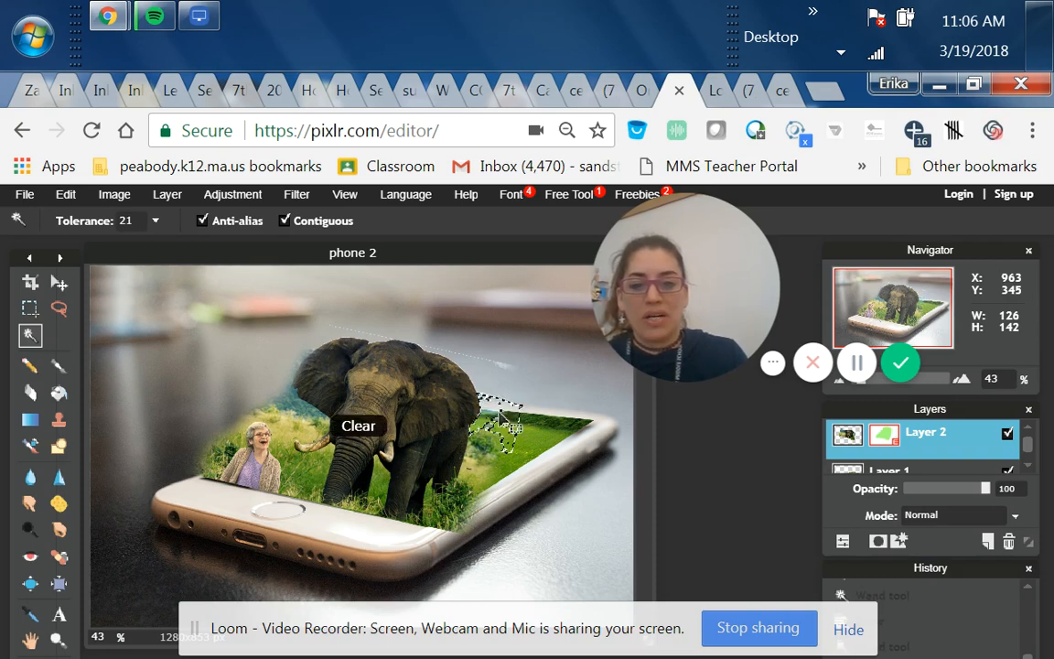
left_click(479, 448)
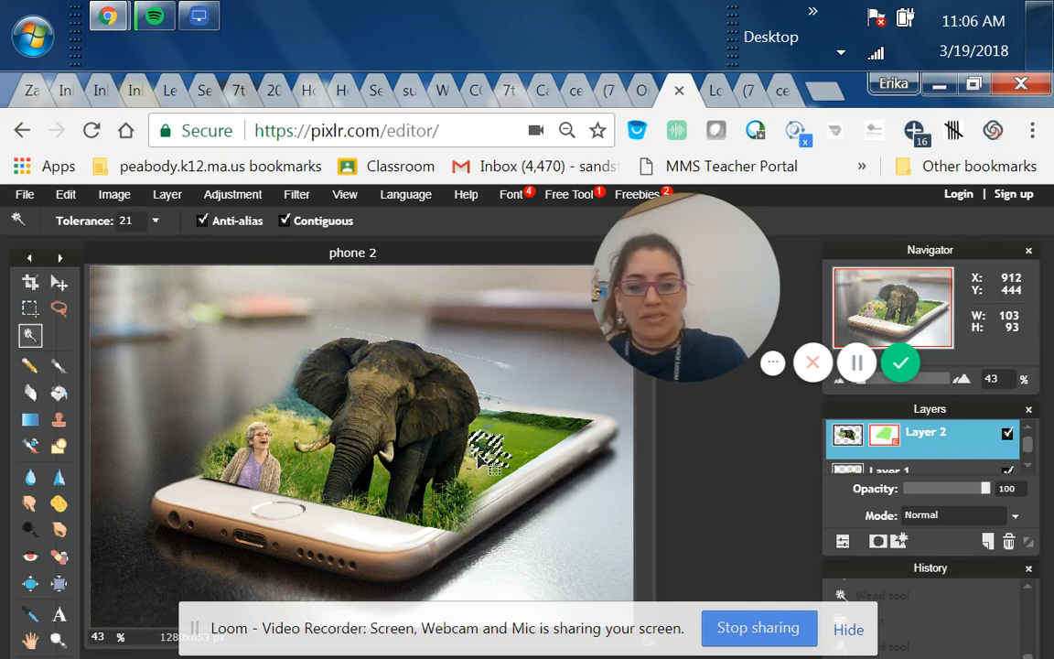
key("Delete")
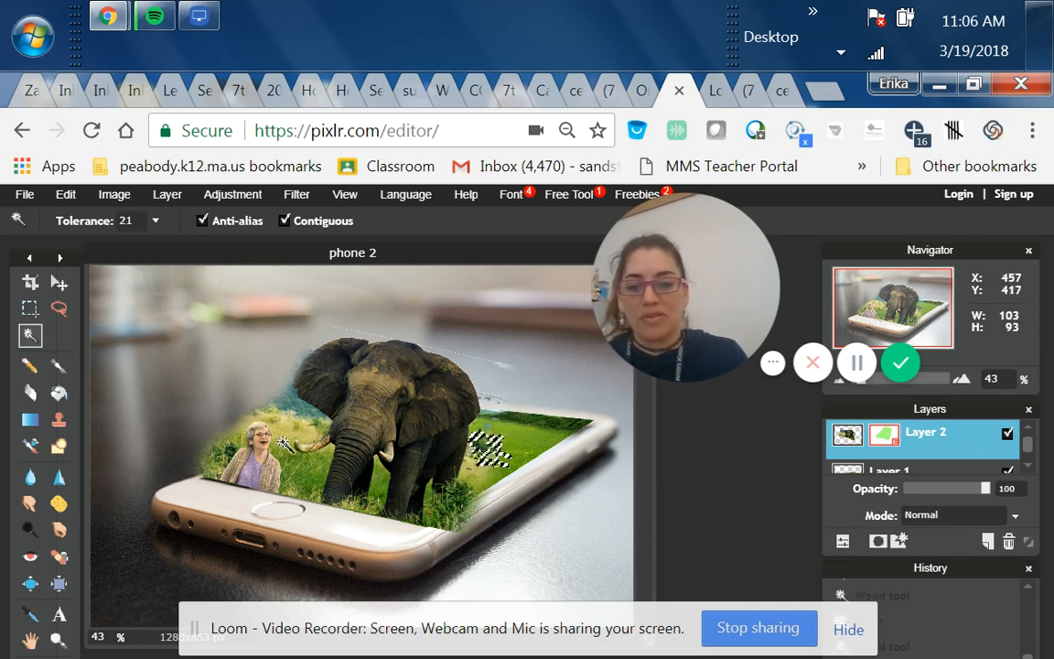
Step: Clear the remaining bushes and haze above the woman with the Wand tool, deselect, and erase leftover fringes around the phone's edge with the Eraser
left_click(293, 408)
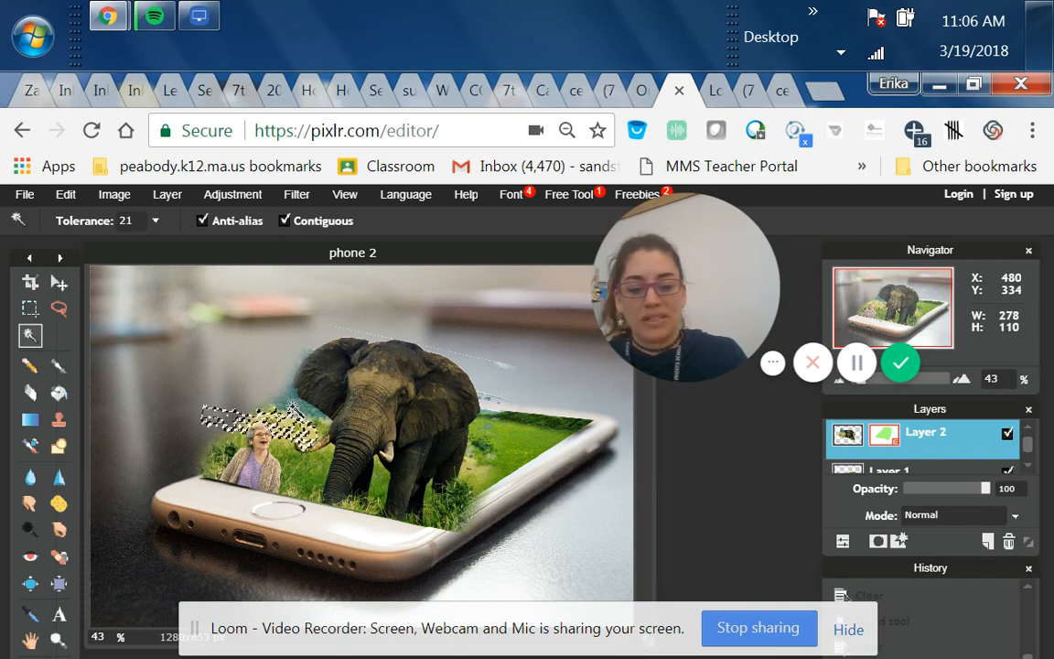
key("Delete")
left_click(295, 403)
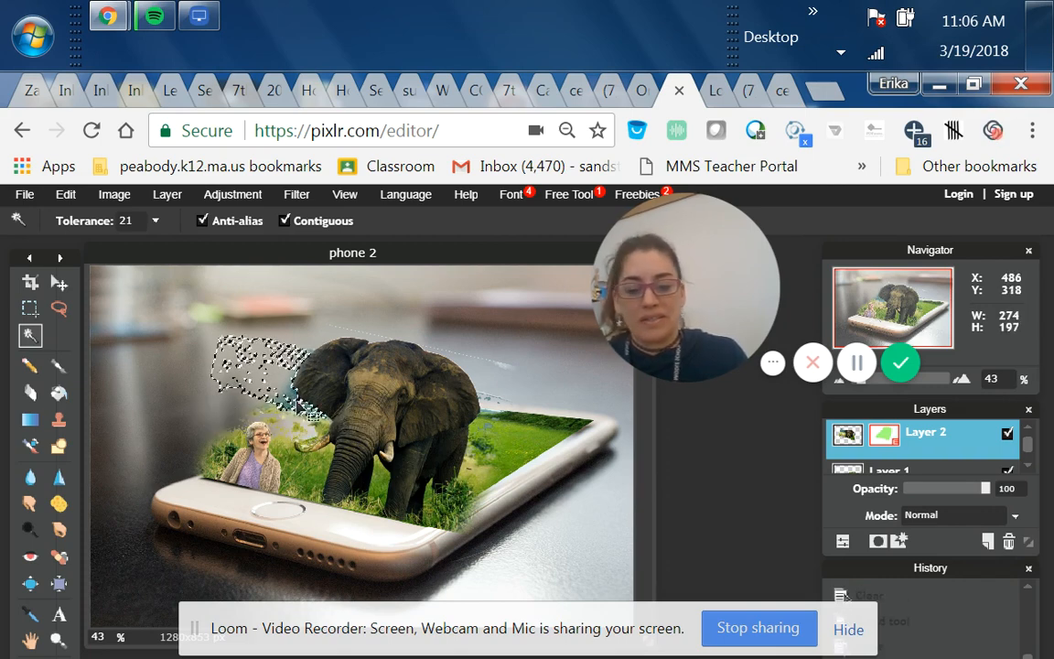
key("Delete")
key("ctrl+d")
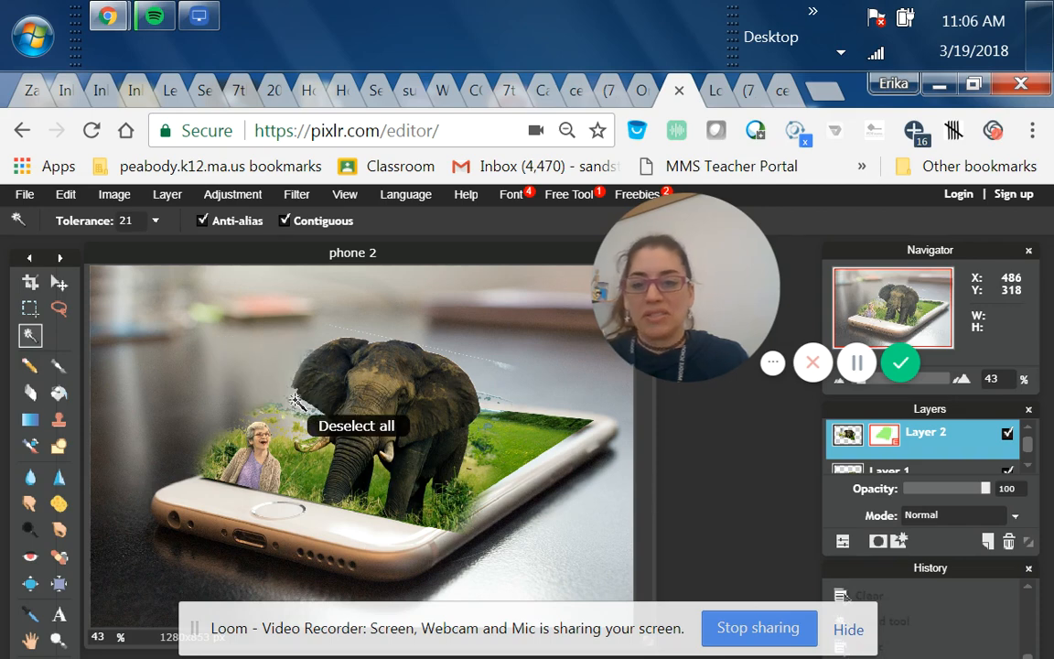
left_click(32, 393)
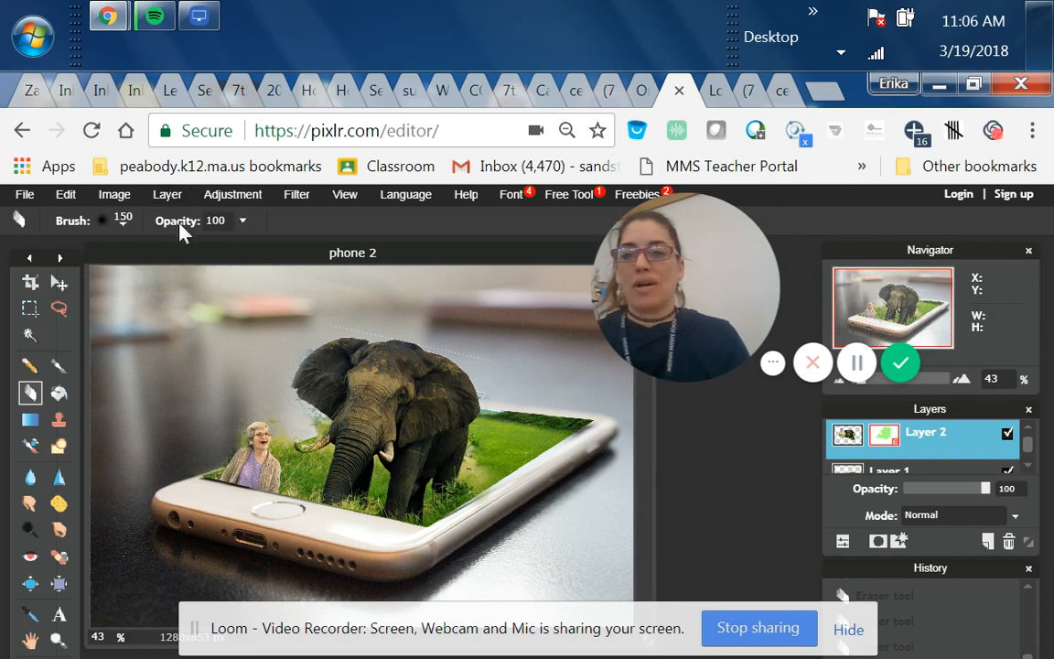
Step: Apply a Drop shadow layer style to the elephant and woman layer
left_click(164, 195)
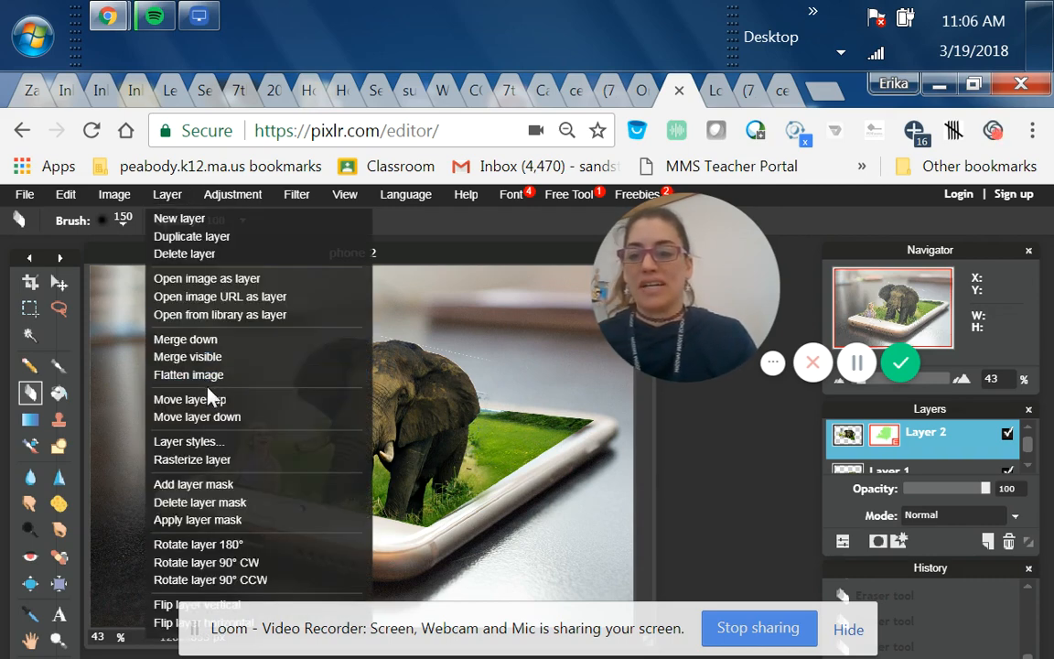
left_click(210, 447)
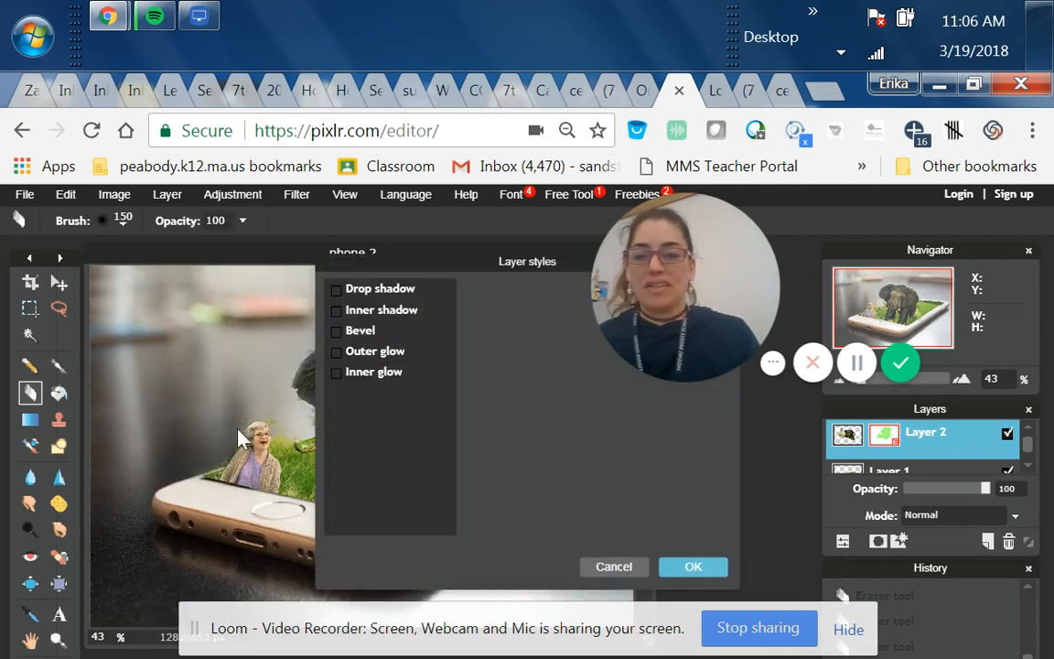
left_click(336, 289)
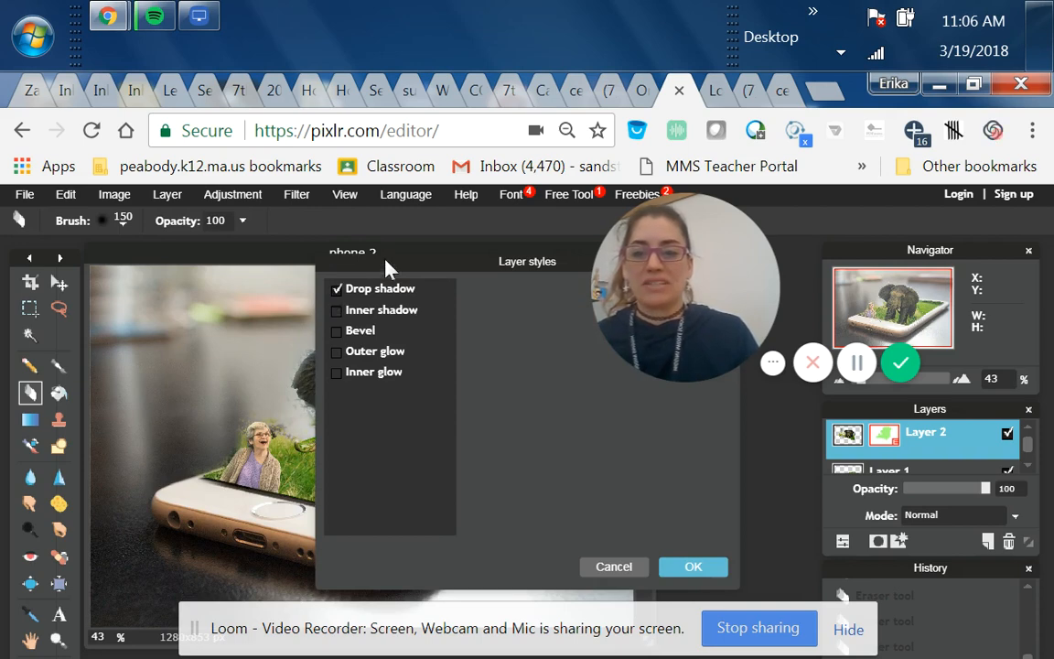
left_click_drag(386, 268, 645, 239)
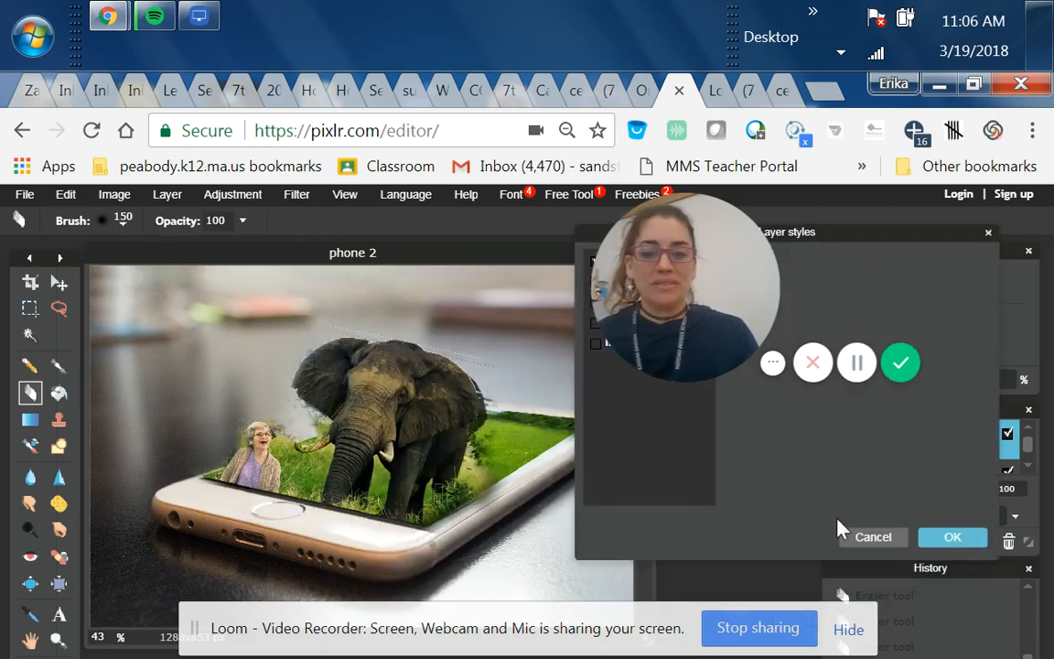
left_click(952, 537)
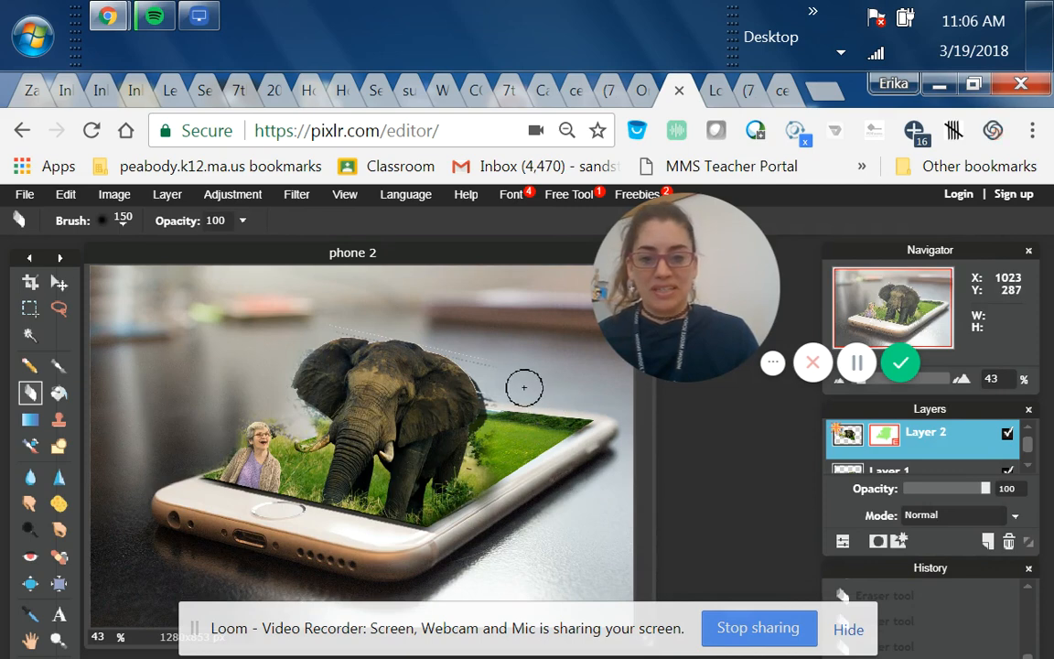